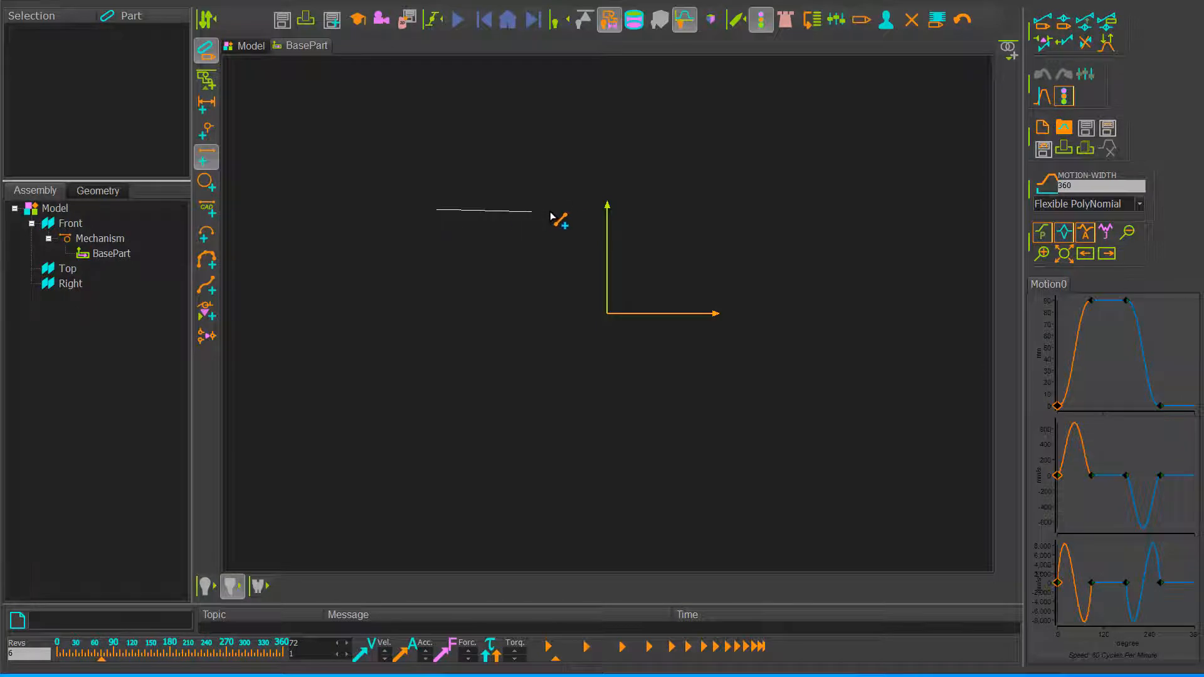
# Step: Finish the line about 234 mm long in the BasePart, dimension its length, and leave the part editor
pyautogui.click(653, 204)
pyautogui.click(206, 105)
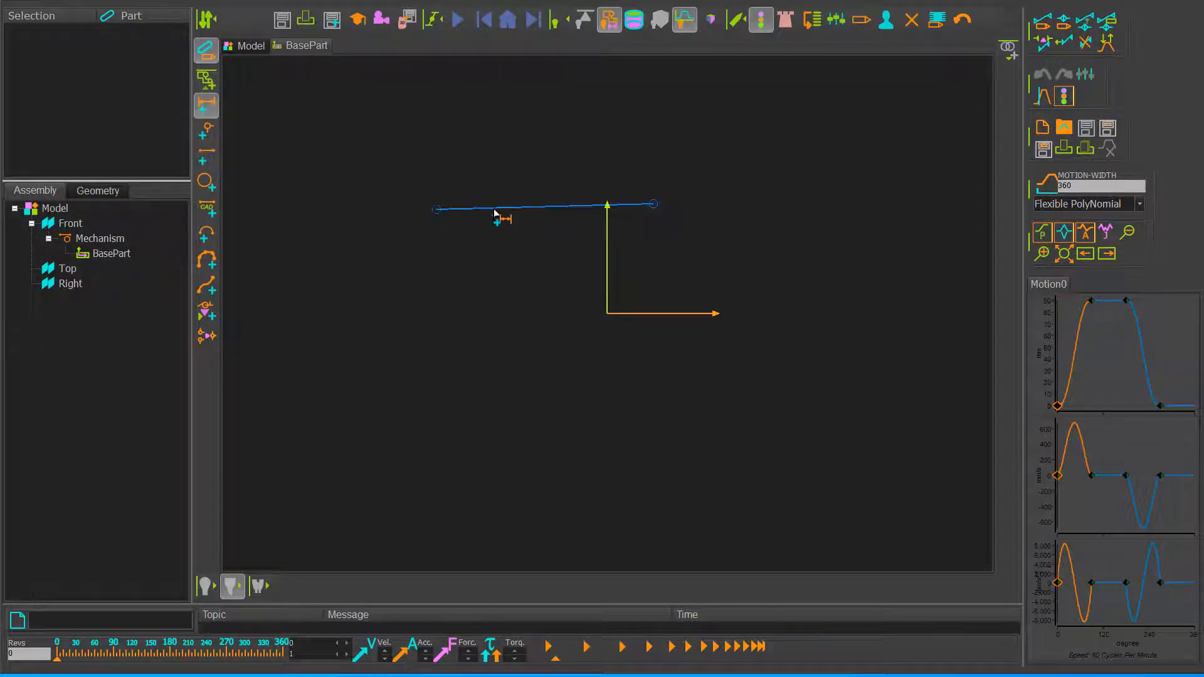
pyautogui.click(502, 206)
pyautogui.click(518, 274)
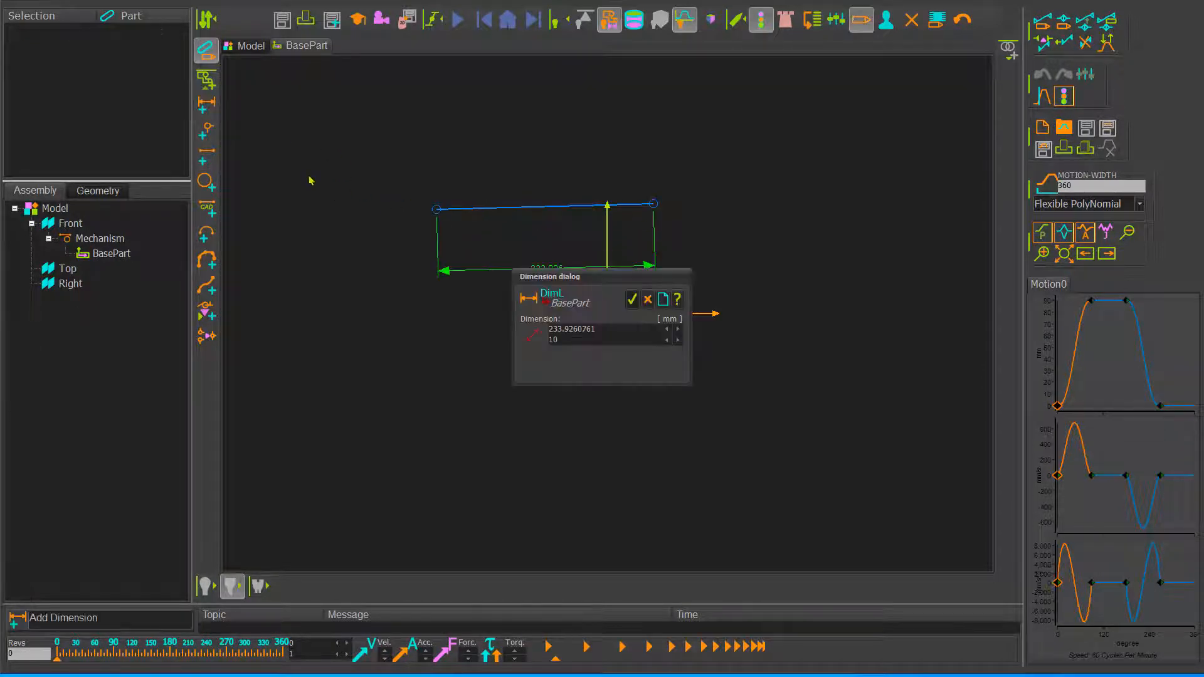
pyautogui.click(633, 302)
pyautogui.click(206, 52)
# Step: Add a part that runs up from the start point of the BasePart line and is pin-jointed there
pyautogui.click(206, 187)
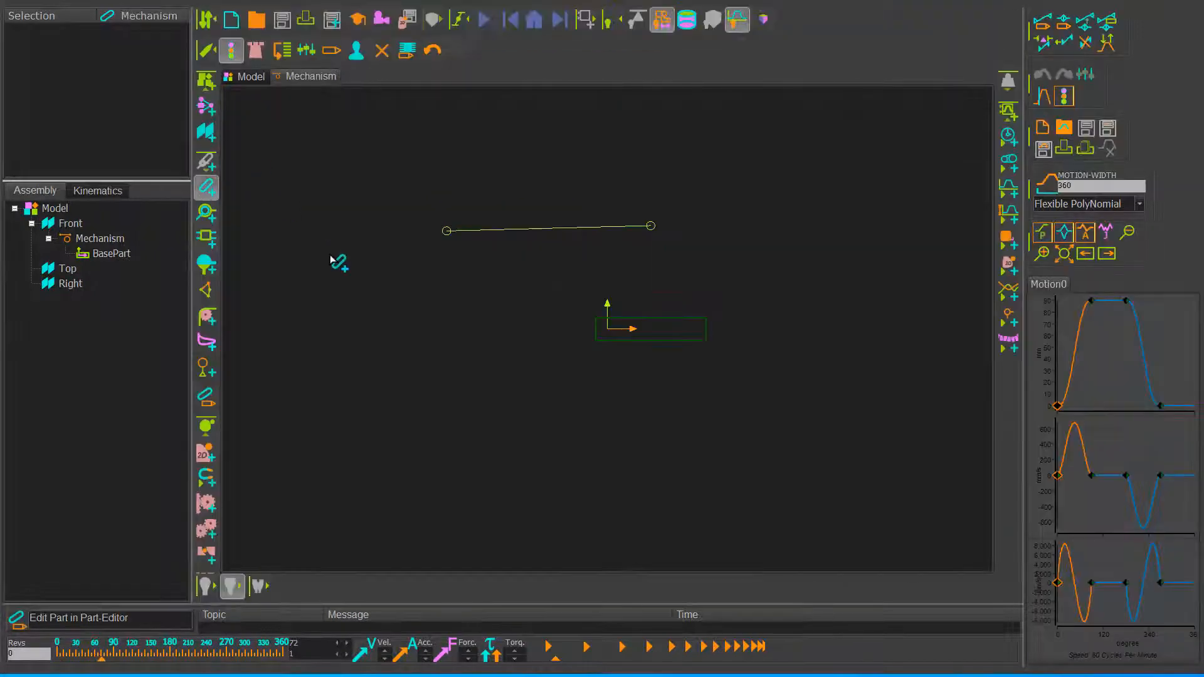
pyautogui.click(446, 230)
pyautogui.click(541, 112)
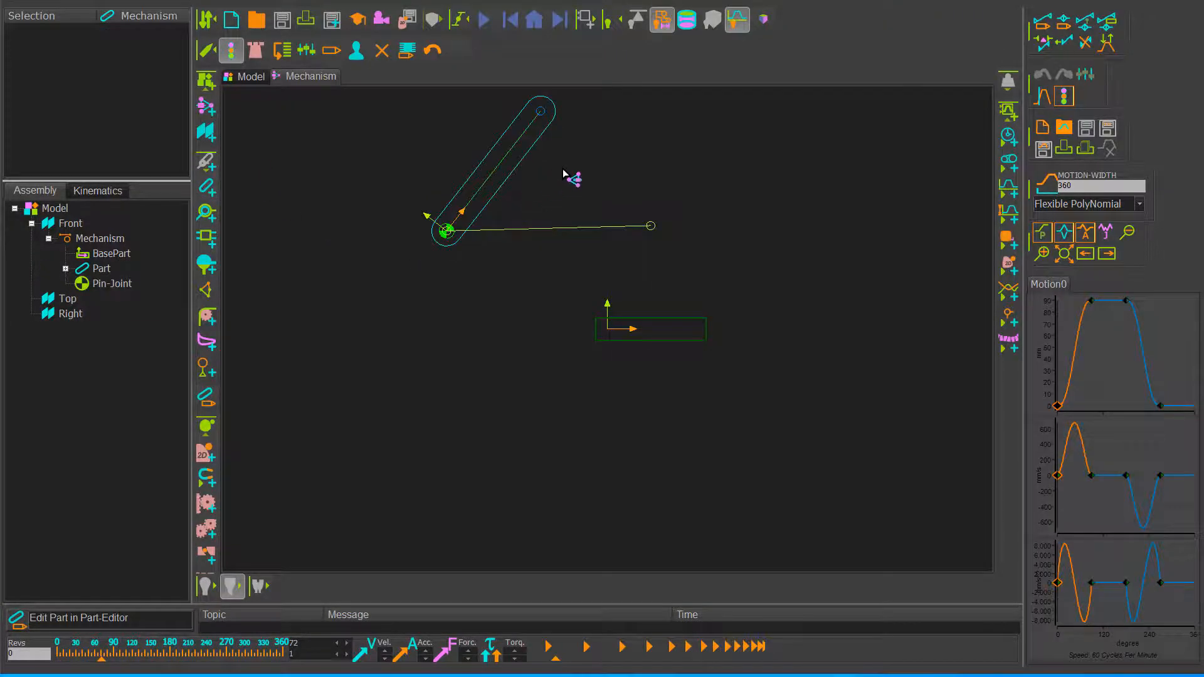
# Step: Add a Motion-Dimension FB to the pin-joint, measured from the BasePart line to the new part's CAD-Line
pyautogui.click(1007, 214)
pyautogui.click(446, 231)
pyautogui.click(476, 229)
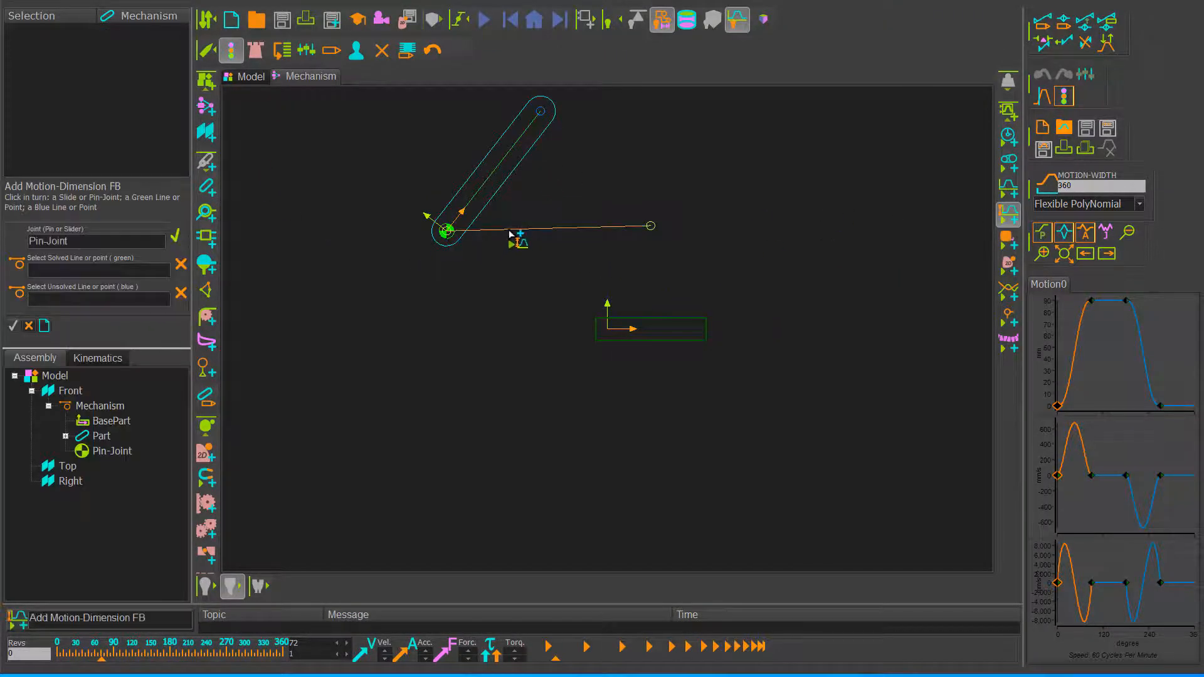
pyautogui.click(507, 182)
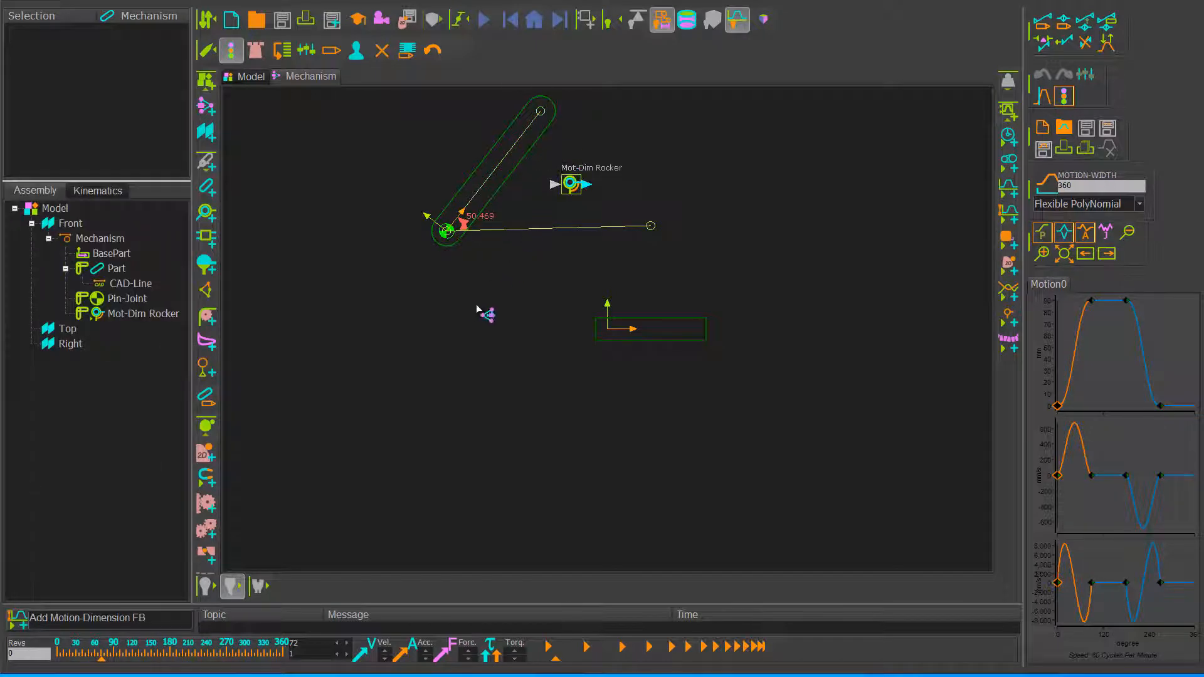
# Step: Add a Linear Motion FB below the rocker and connect its output to the Mot-Dim Rocker input
pyautogui.click(1007, 136)
pyautogui.click(388, 311)
pyautogui.moveTo(407, 324); pyautogui.dragTo(553, 184)
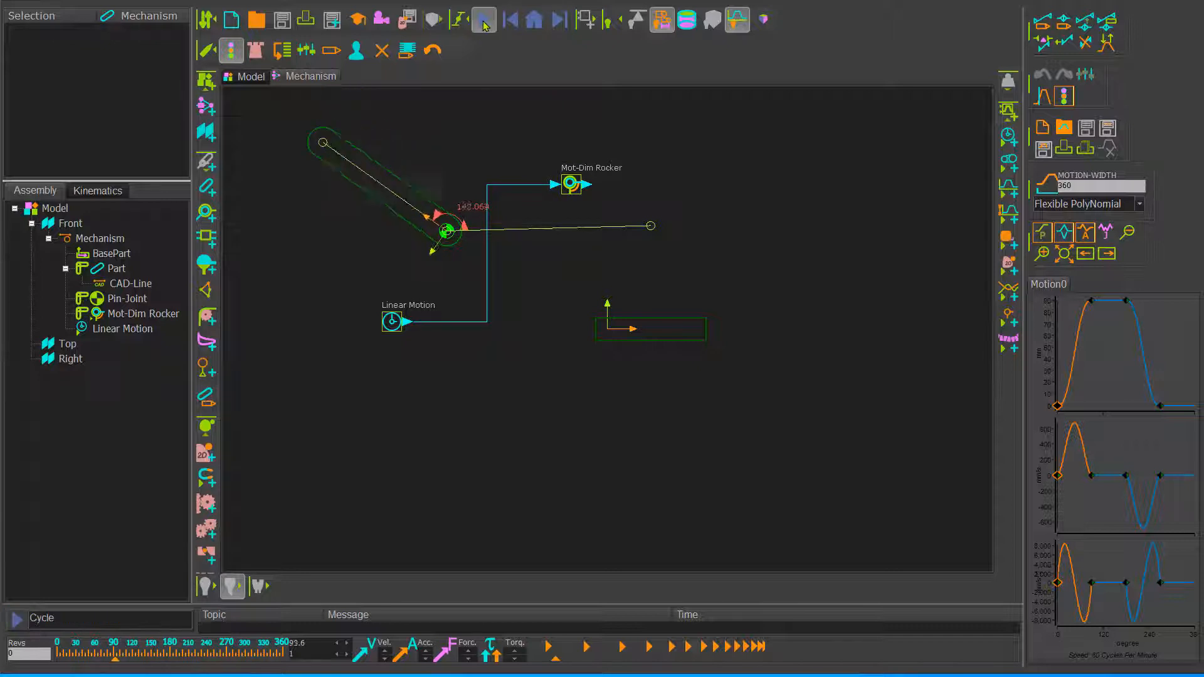
# Step: Add a plane at the other end of the BasePart line using Angle from Line, with the third angle set to 90 degrees
pyautogui.click(526, 240)
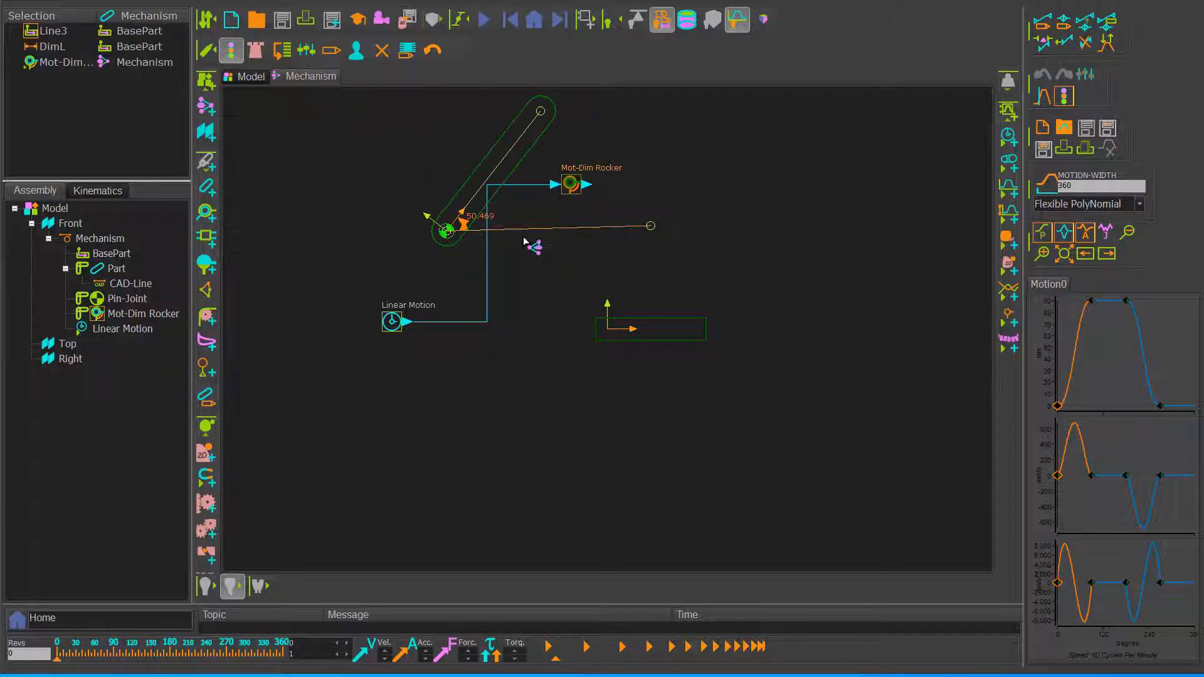
pyautogui.click(214, 138)
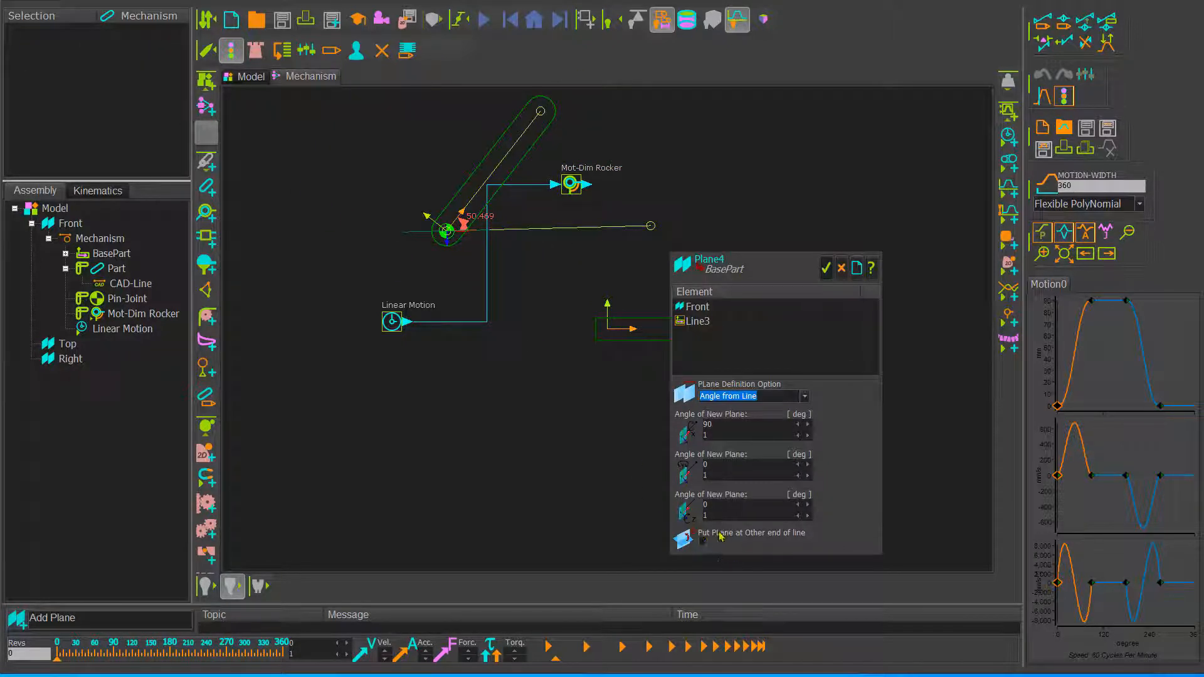
pyautogui.click(746, 504)
pyautogui.write('90')
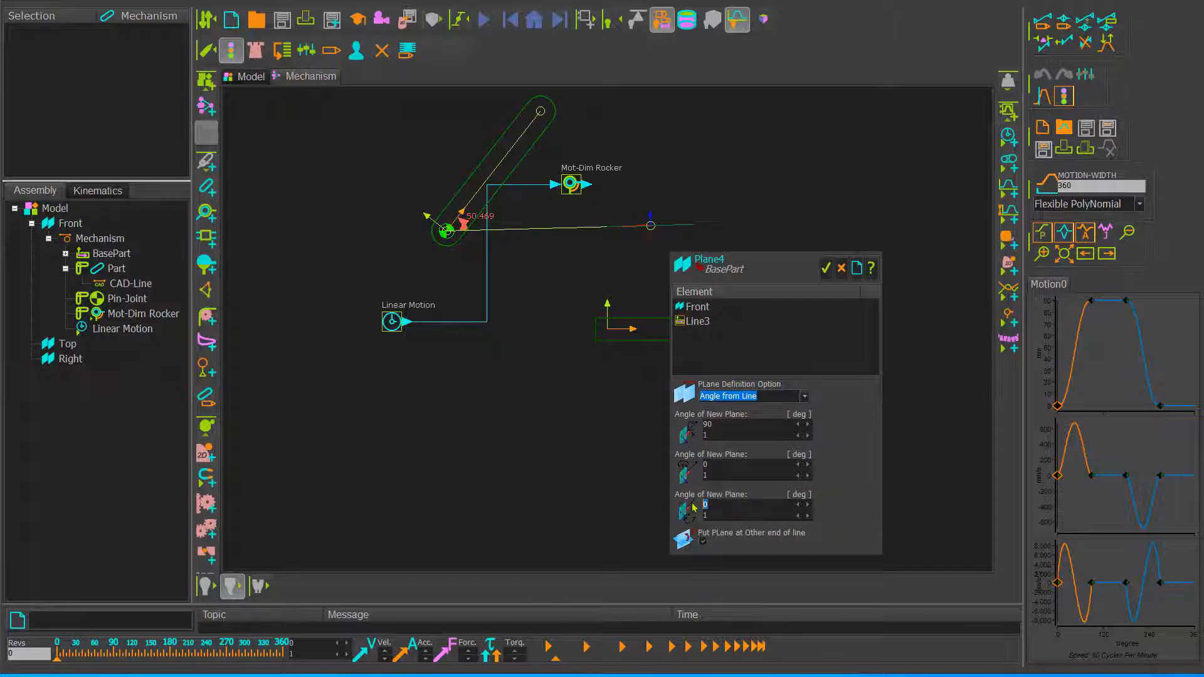
pyautogui.click(825, 269)
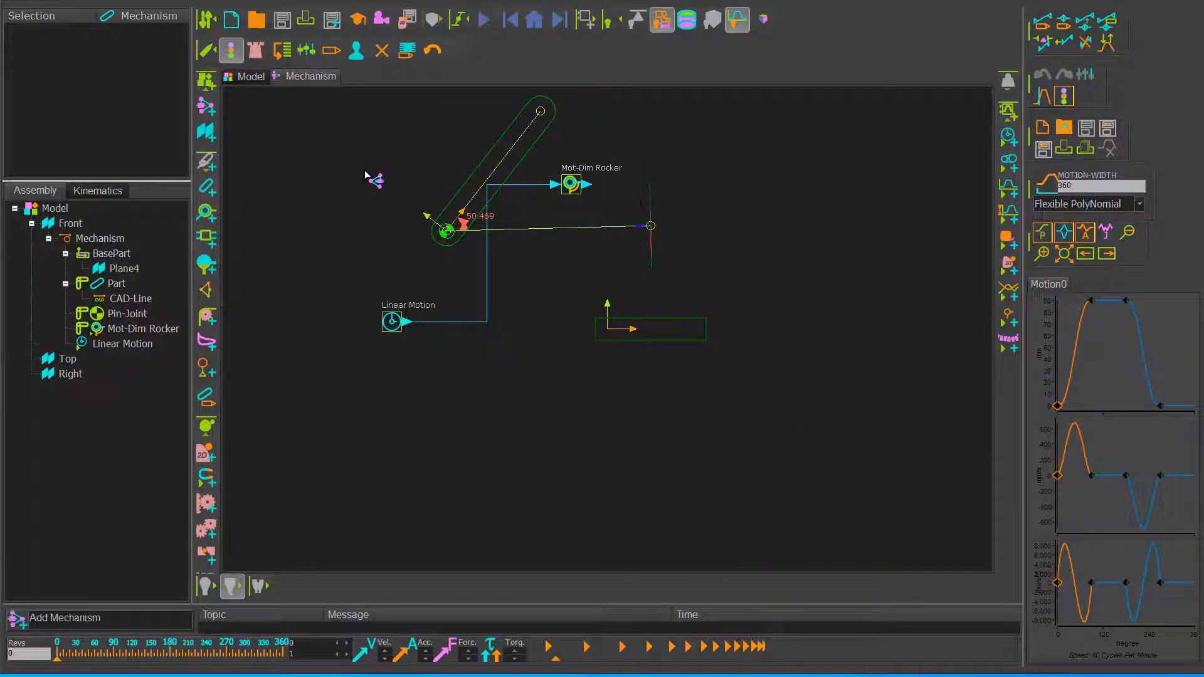
# Step: Add a new mechanism on the plane at the end of the BasePart line
pyautogui.click(643, 207)
pyautogui.click(205, 105)
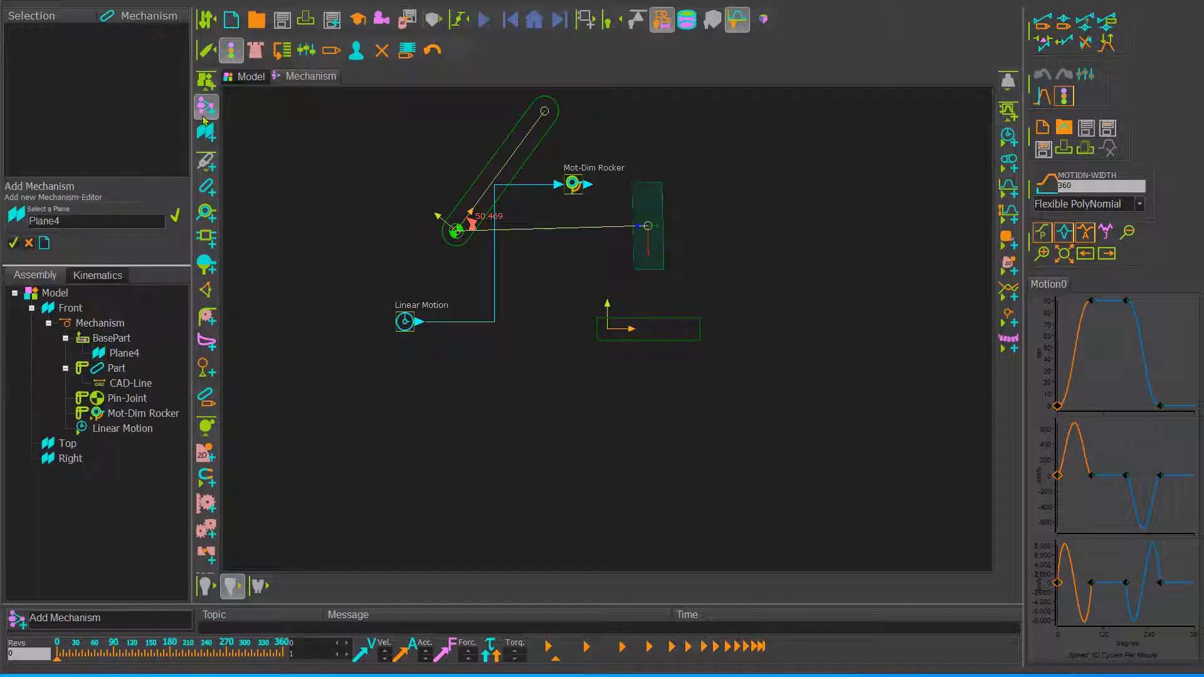
pyautogui.click(11, 243)
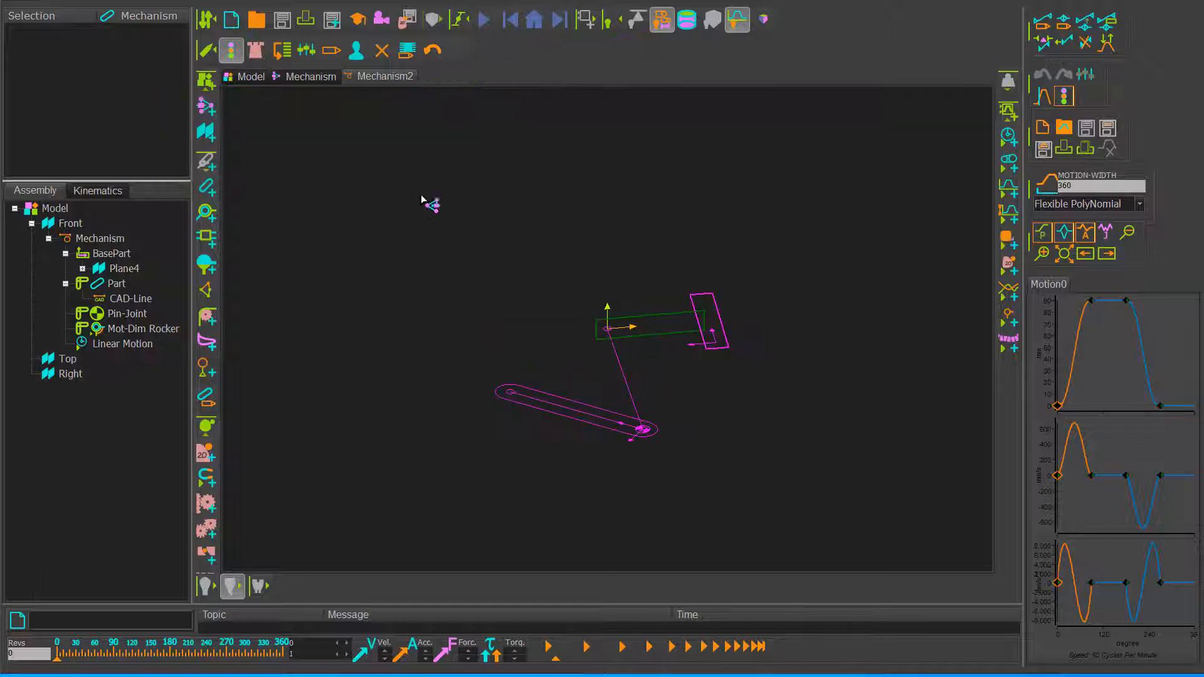
# Step: Add a part in the new mechanism and pin-joint its start point to the base part's point at the origin
pyautogui.click(206, 186)
pyautogui.moveTo(583, 240); pyautogui.dragTo(730, 187)
pyautogui.click(207, 237)
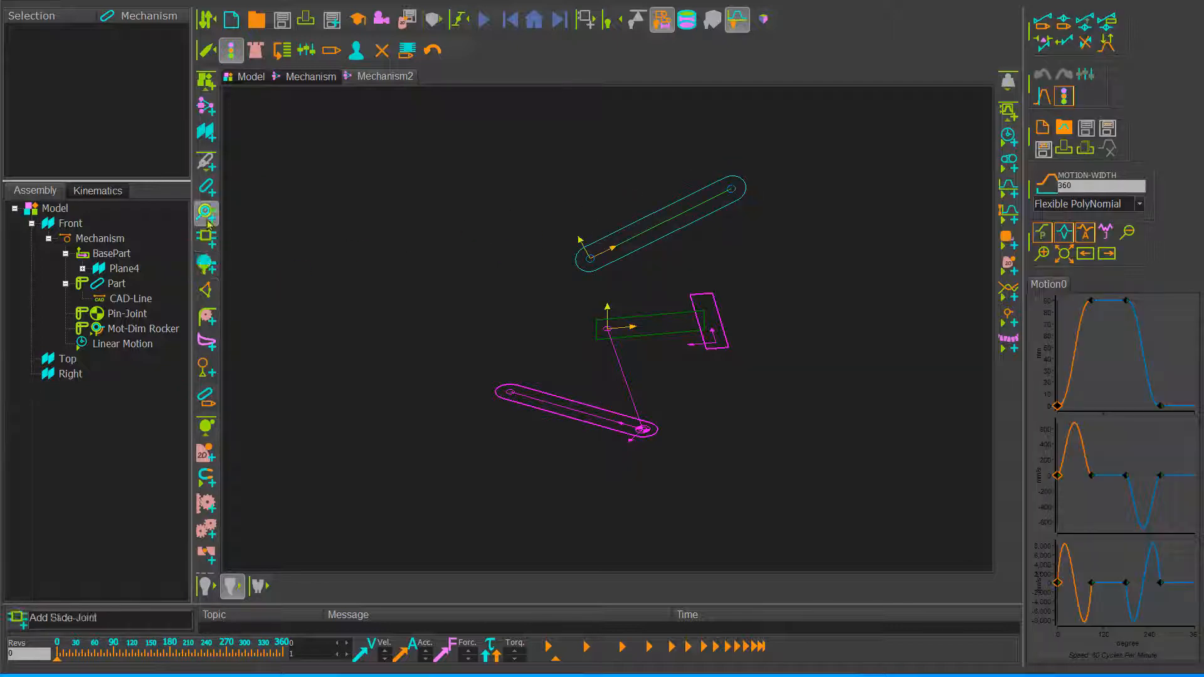
pyautogui.click(589, 264)
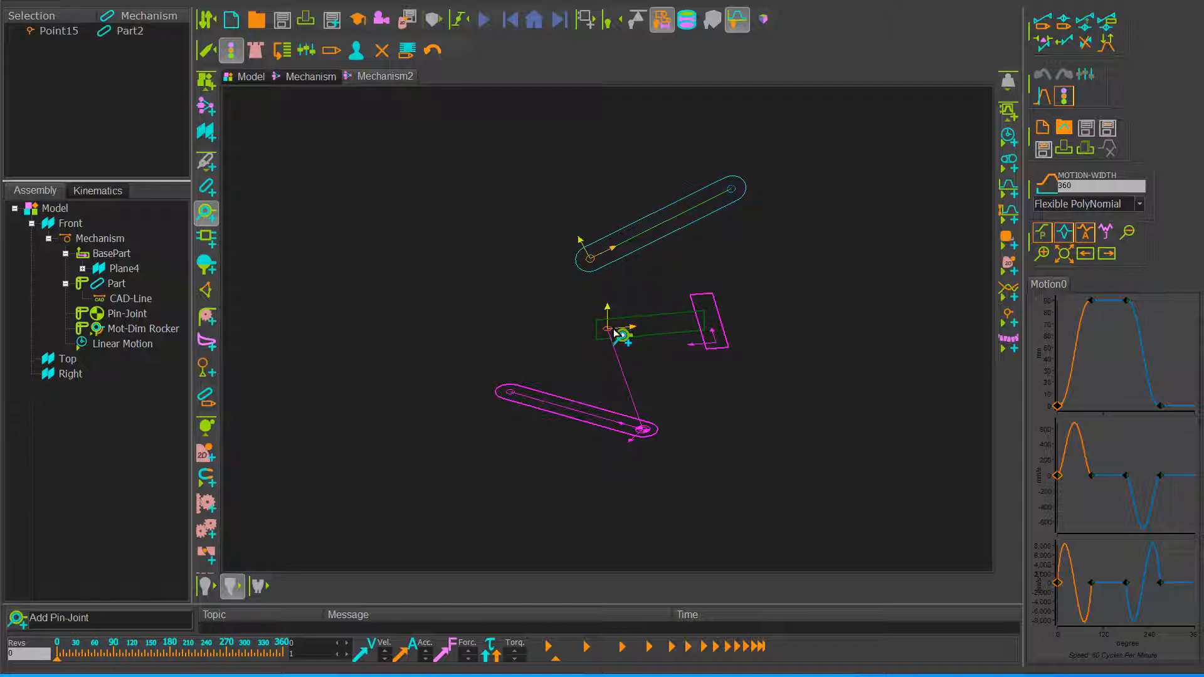
pyautogui.click(613, 330)
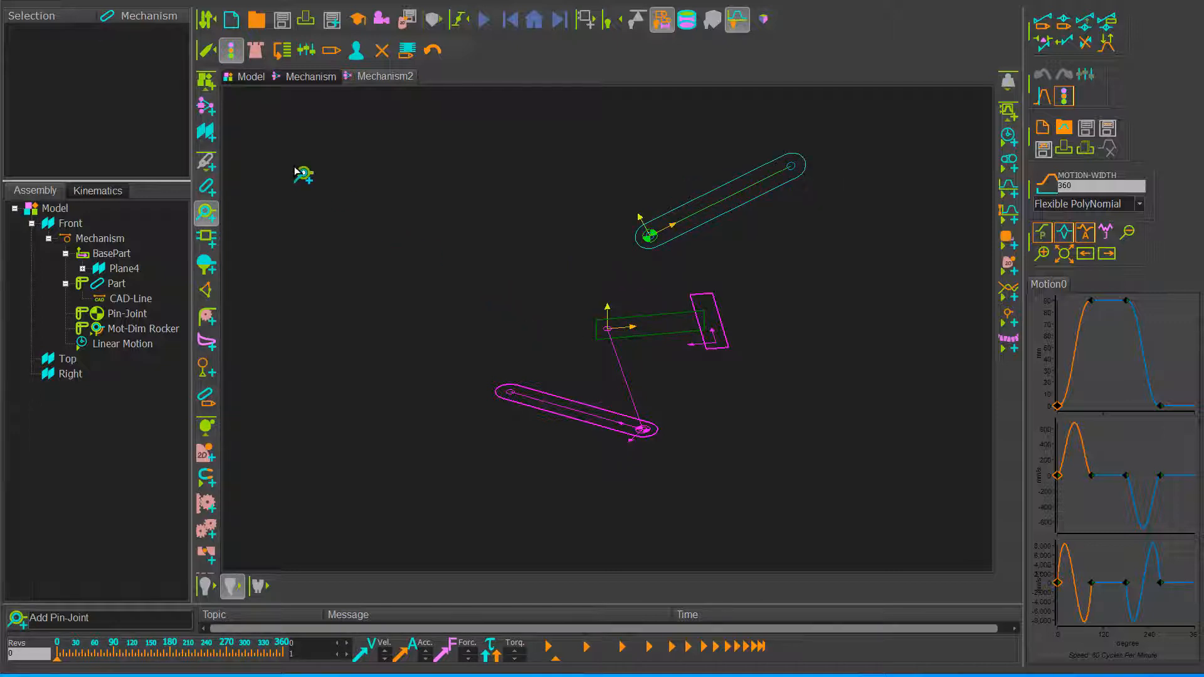
# Step: Add a gear-pair in the first mechanism from CAD-Line, CAD-Line2, Line3 and its centre-distance dimension, and cycle the mechanism
pyautogui.click(300, 81)
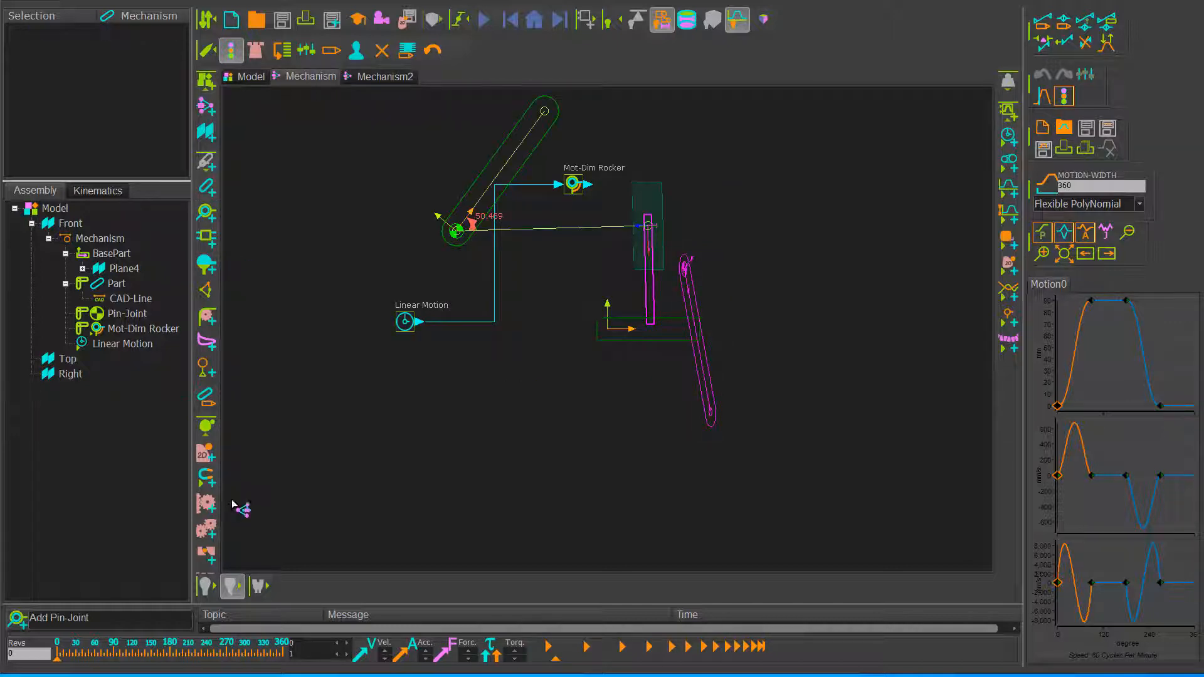
pyautogui.click(206, 529)
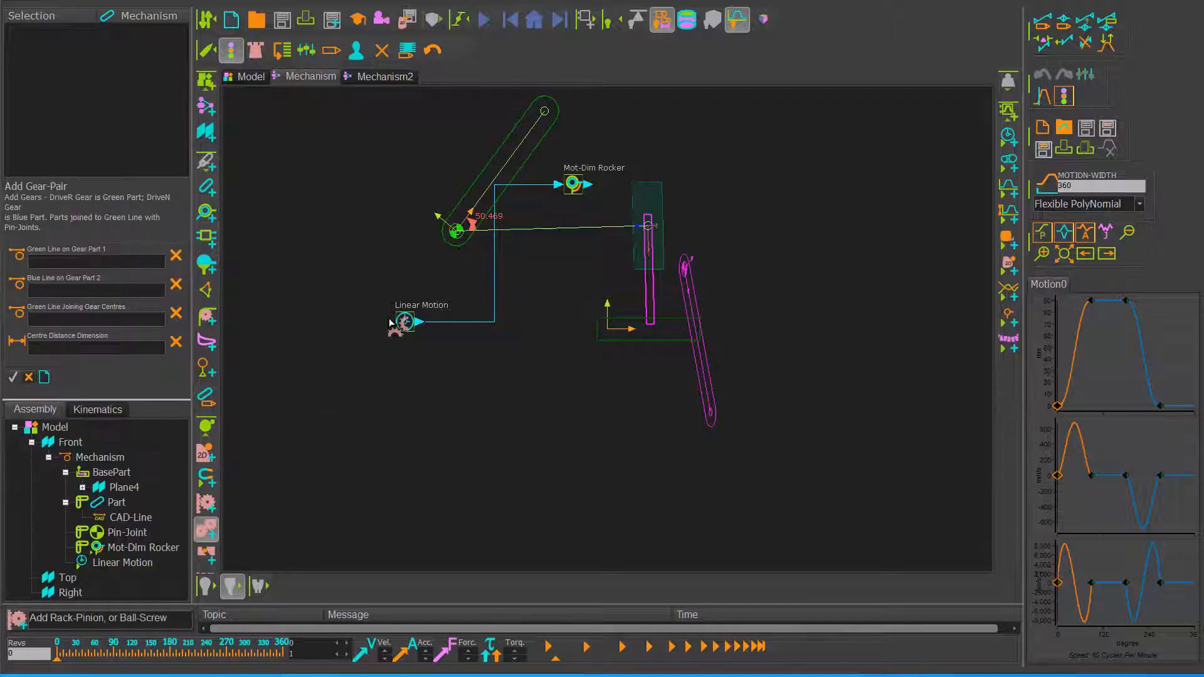
pyautogui.click(489, 190)
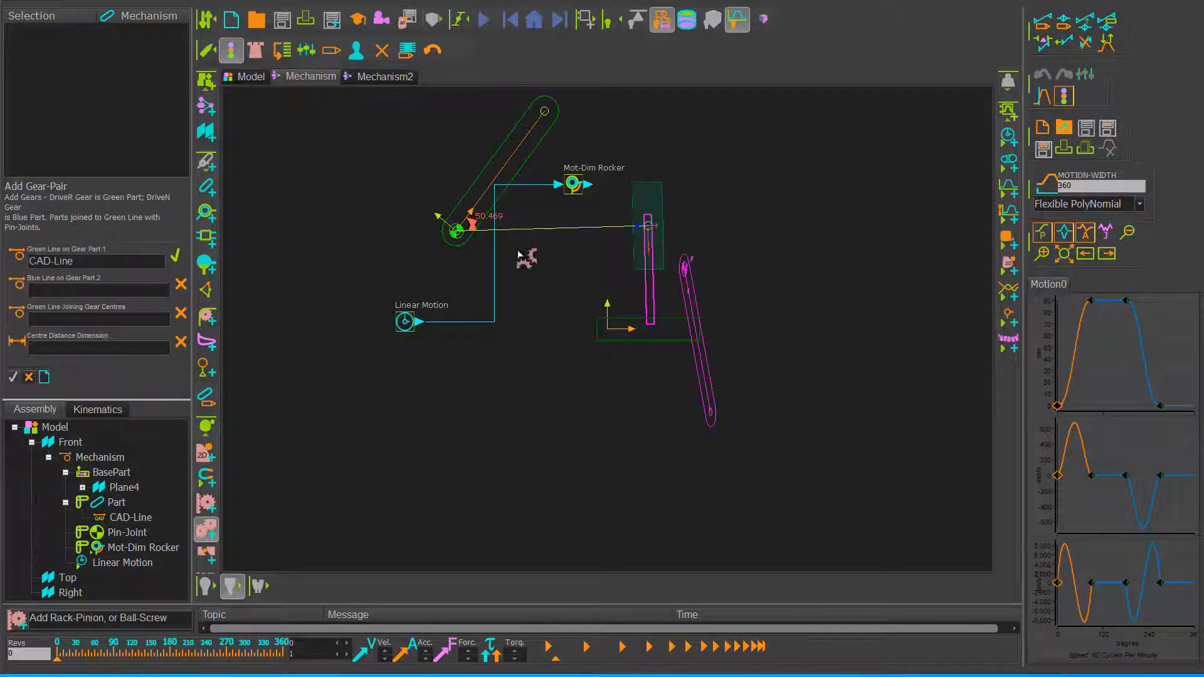
pyautogui.click(708, 383)
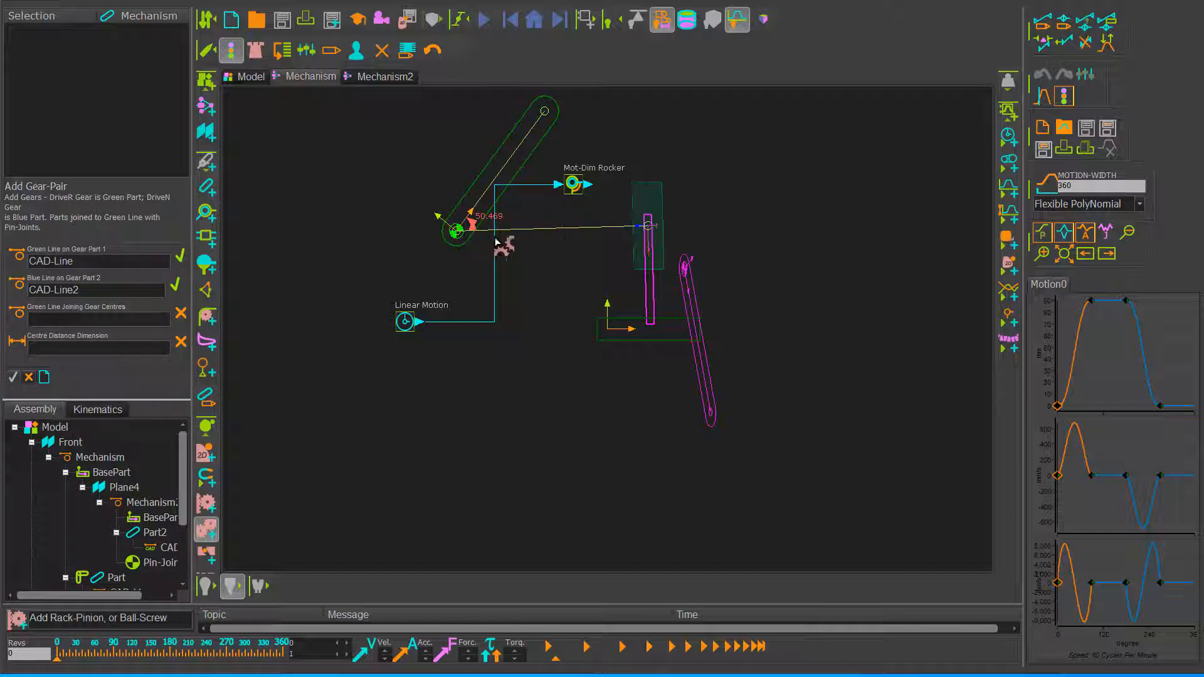
pyautogui.click(544, 229)
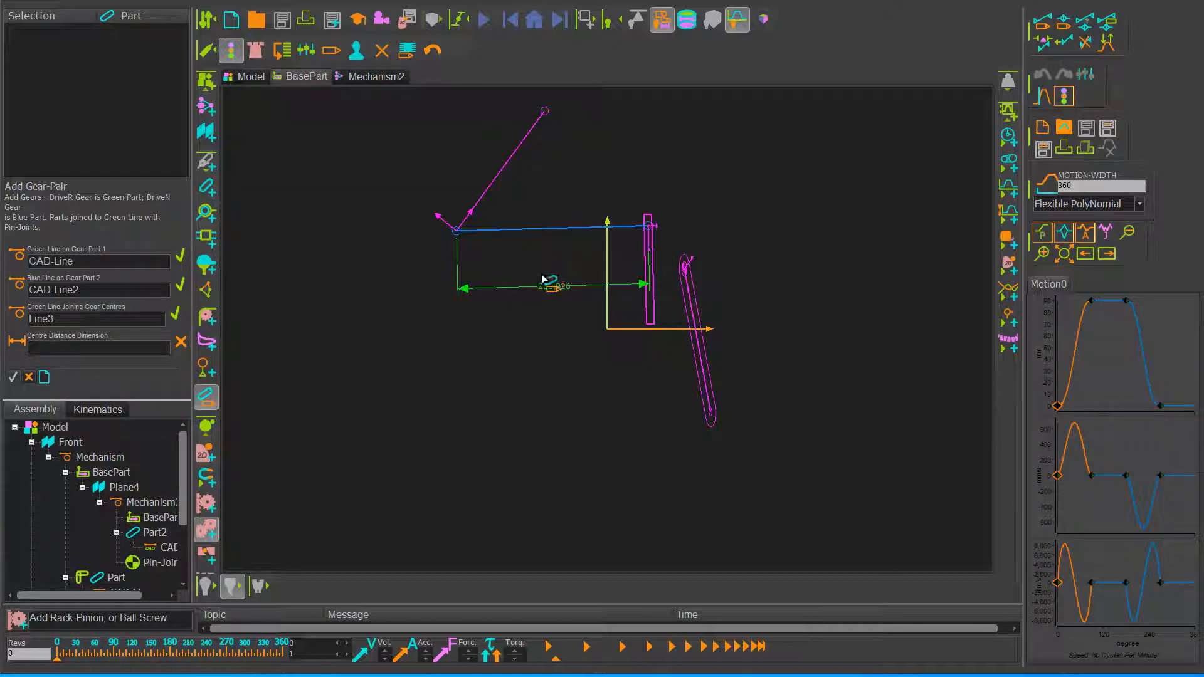
pyautogui.click(510, 290)
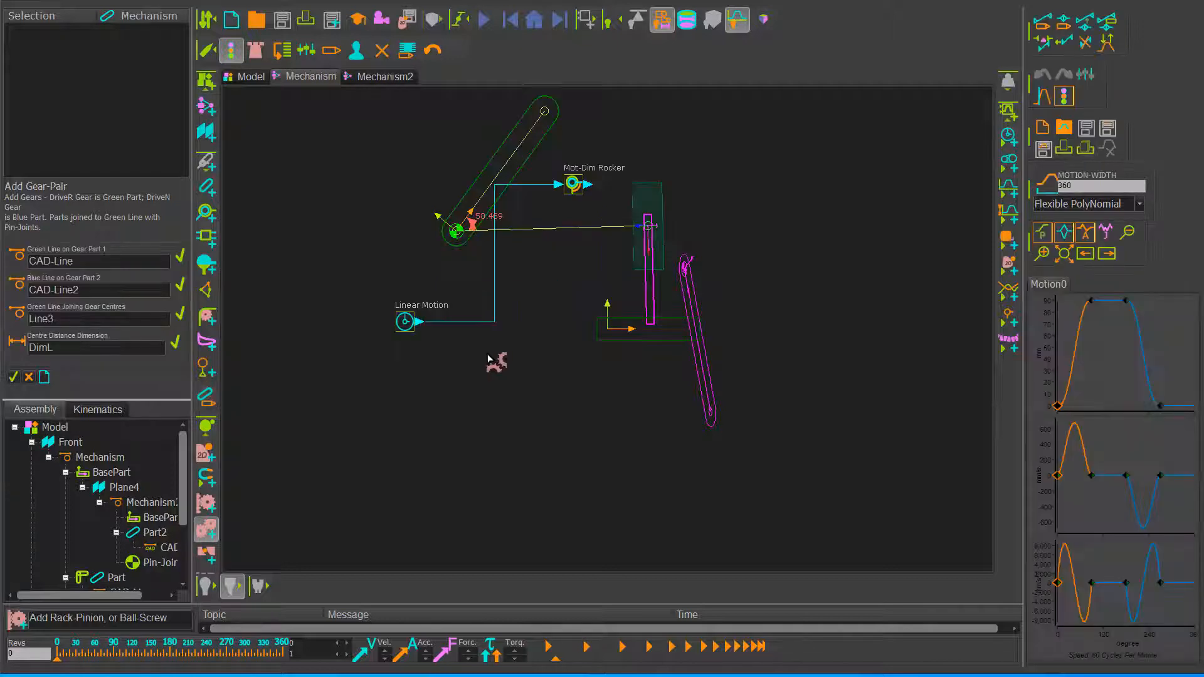
pyautogui.rightClick(426, 397)
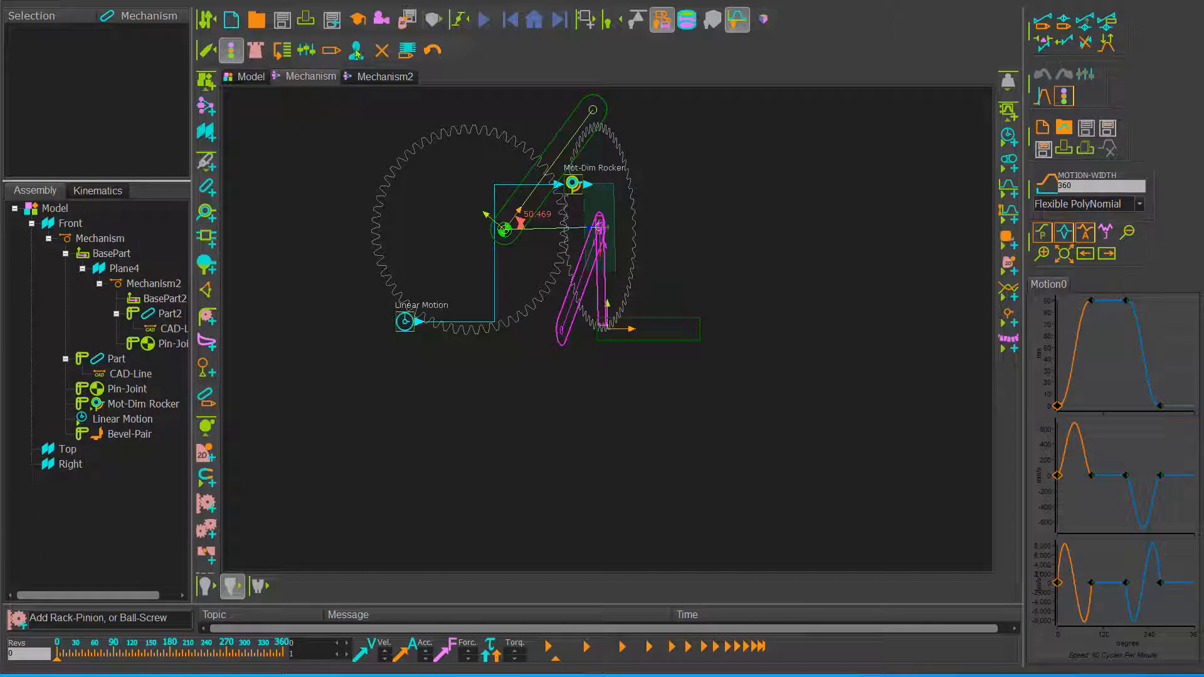
pyautogui.click(482, 21)
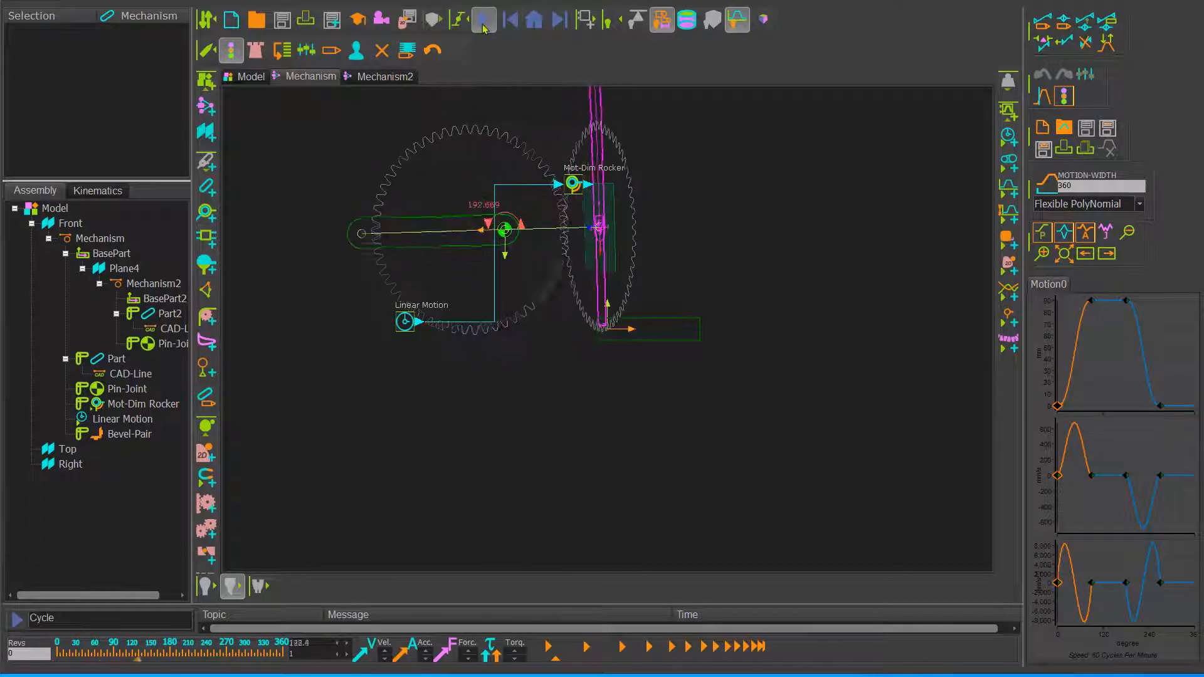
pyautogui.click(482, 27)
# Step: Open the Bevel-Pair's gear type and tooth count settings and increase the Gear1 tooth count using increments of 10
pyautogui.click(518, 320)
pyautogui.click(594, 414)
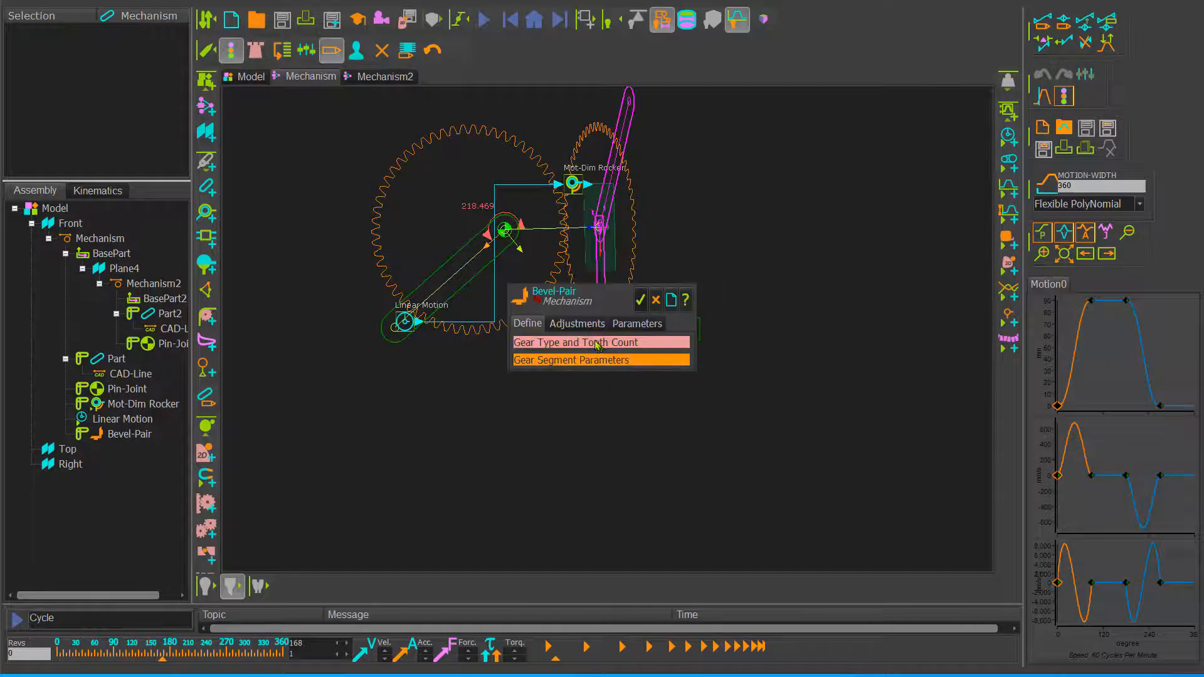
pyautogui.click(606, 343)
pyautogui.moveTo(621, 296); pyautogui.dragTo(787, 260)
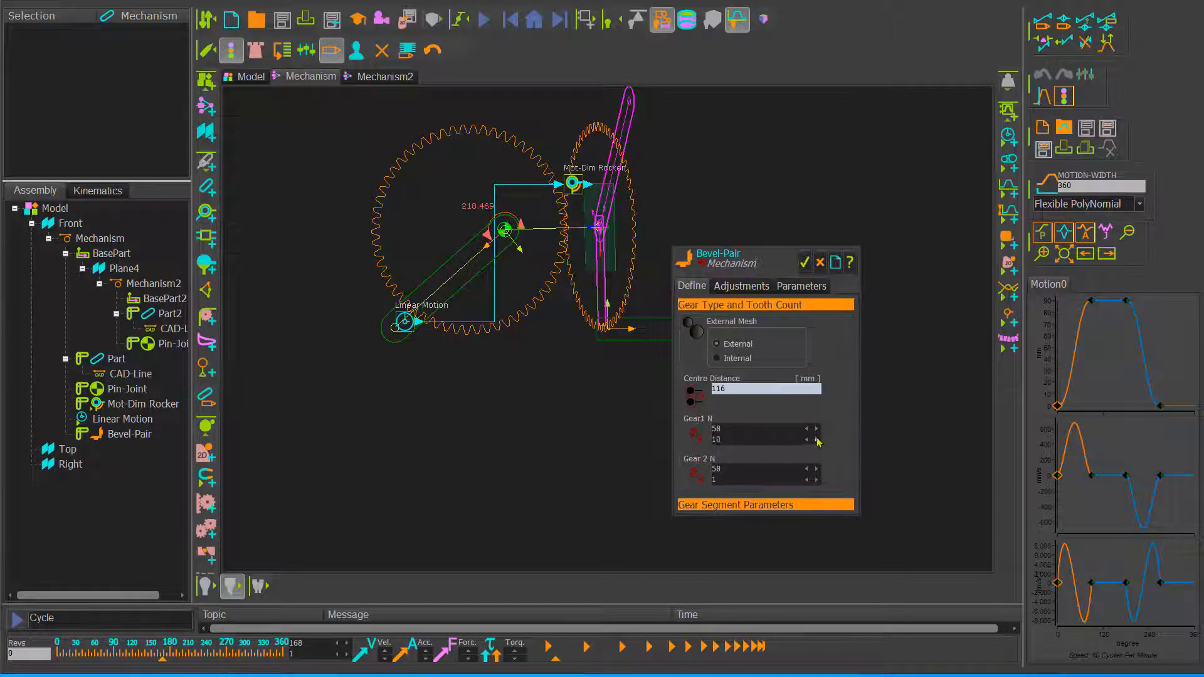
pyautogui.click(816, 439)
pyautogui.click(804, 262)
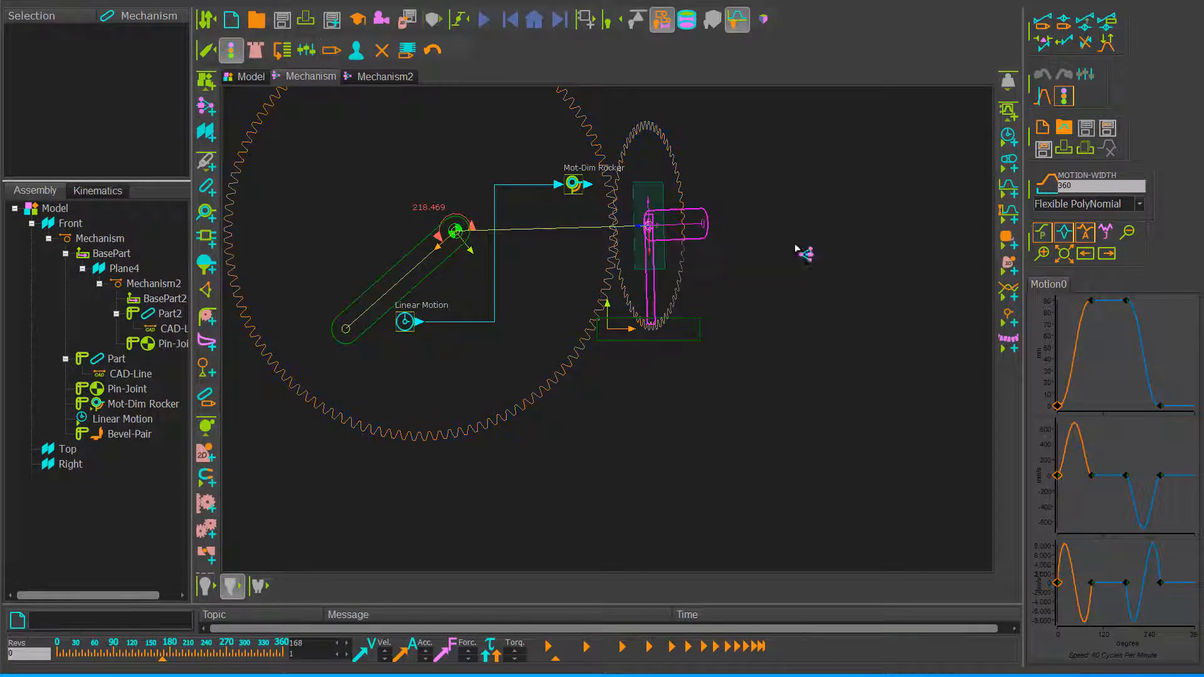
# Step: Cycle the mechanism to check the motion of the resized bevel gears, and return it to the home position
pyautogui.moveTo(709, 387); pyautogui.dragTo(779, 484, button='middle')
pyautogui.click(484, 20)
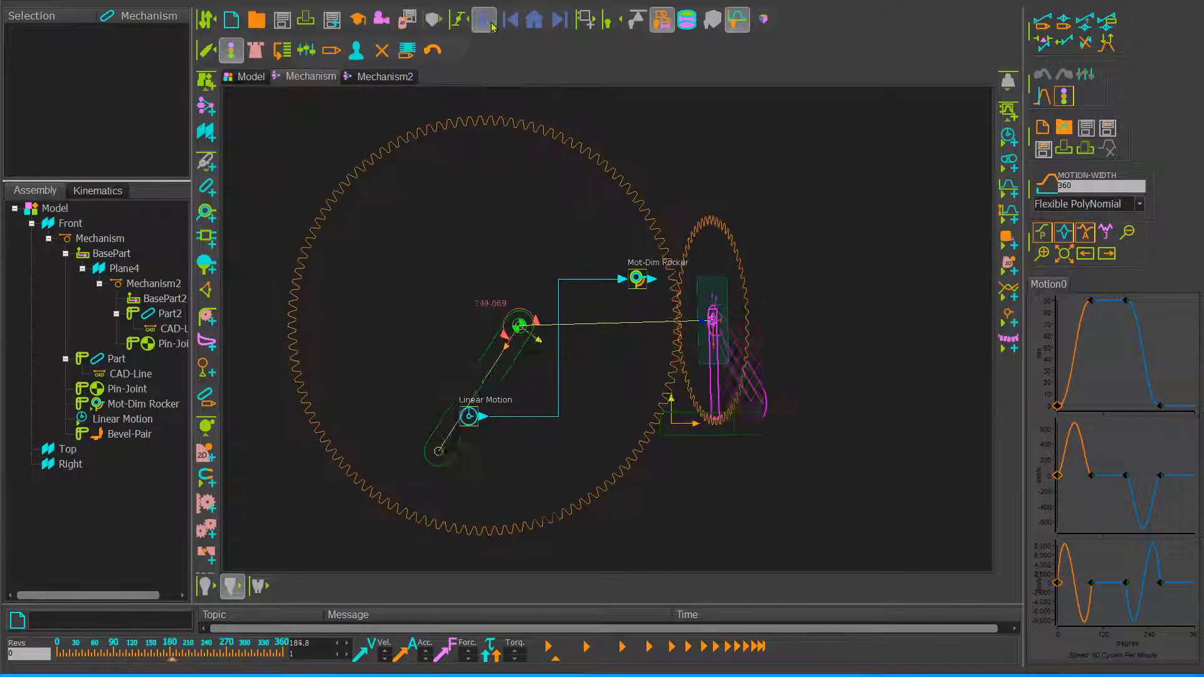
pyautogui.click(530, 19)
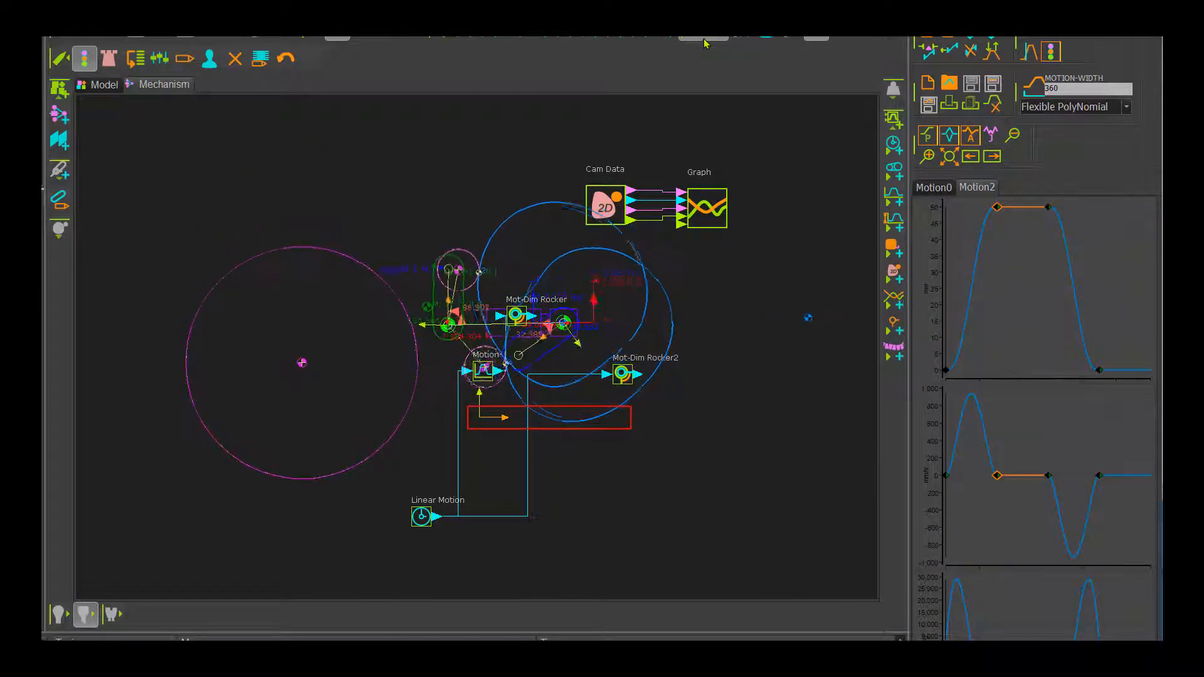
# Step: Add a Conjugate Cam FB beside the cam mechanism and assign both 2D cams to it
pyautogui.scroll(2, 757, 383)
pyautogui.scroll(3, 757, 384)
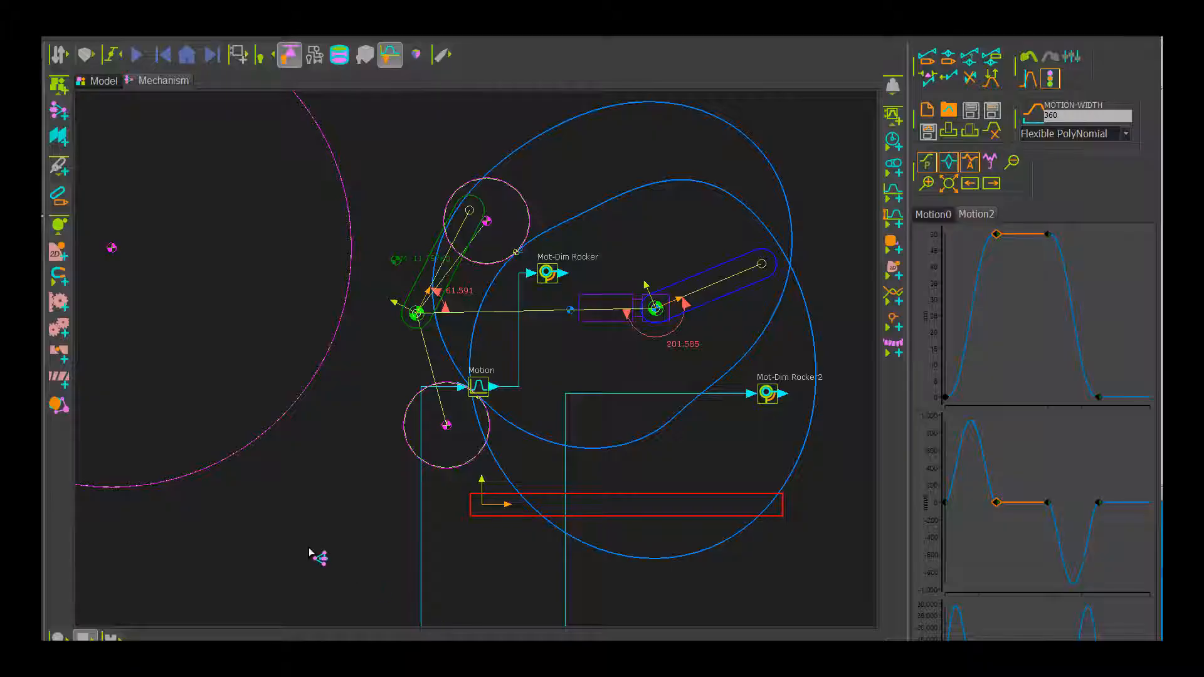
pyautogui.click(56, 409)
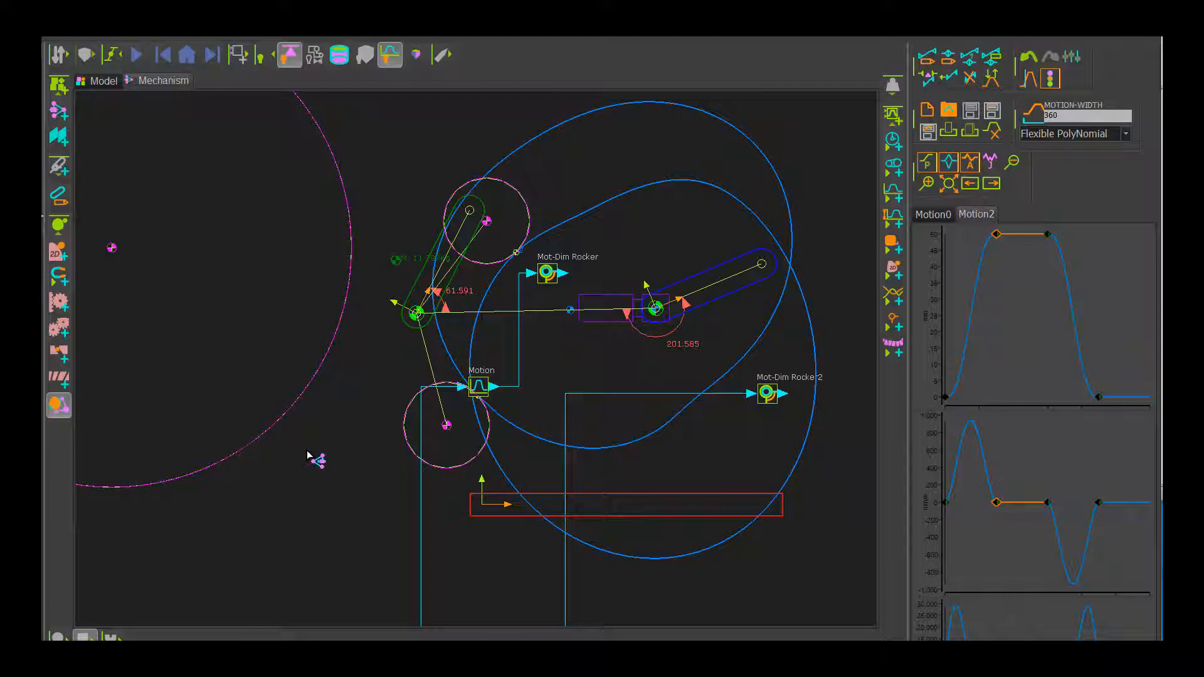
pyautogui.click(309, 454)
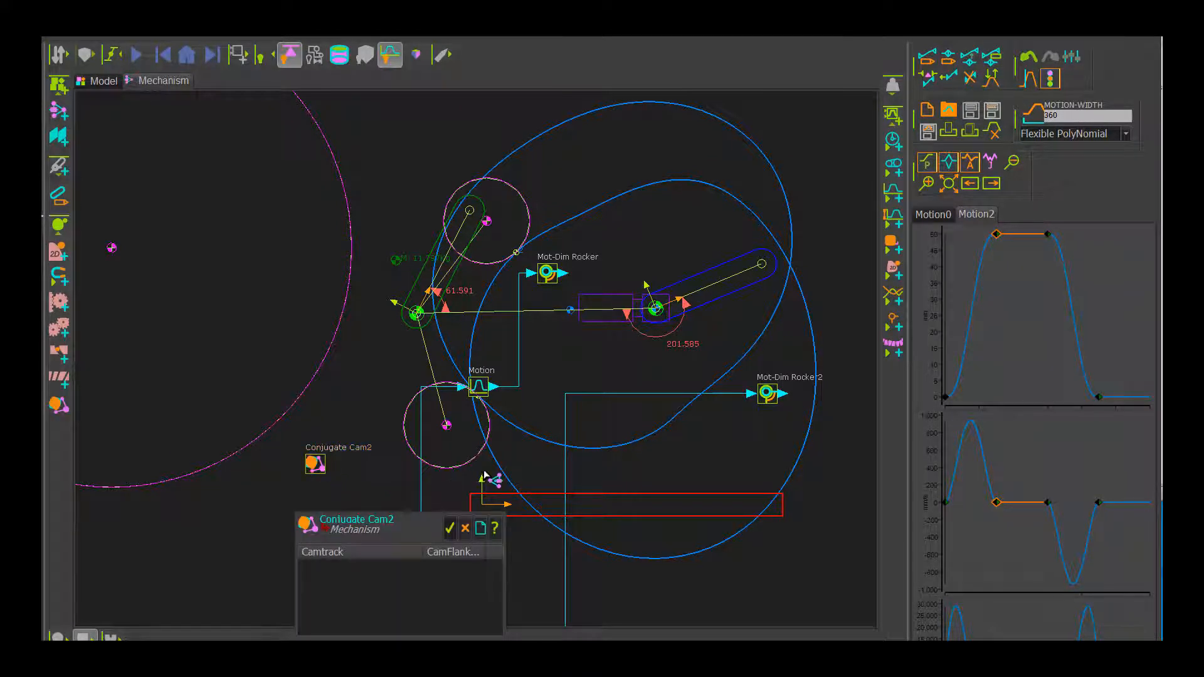
pyautogui.click(543, 445)
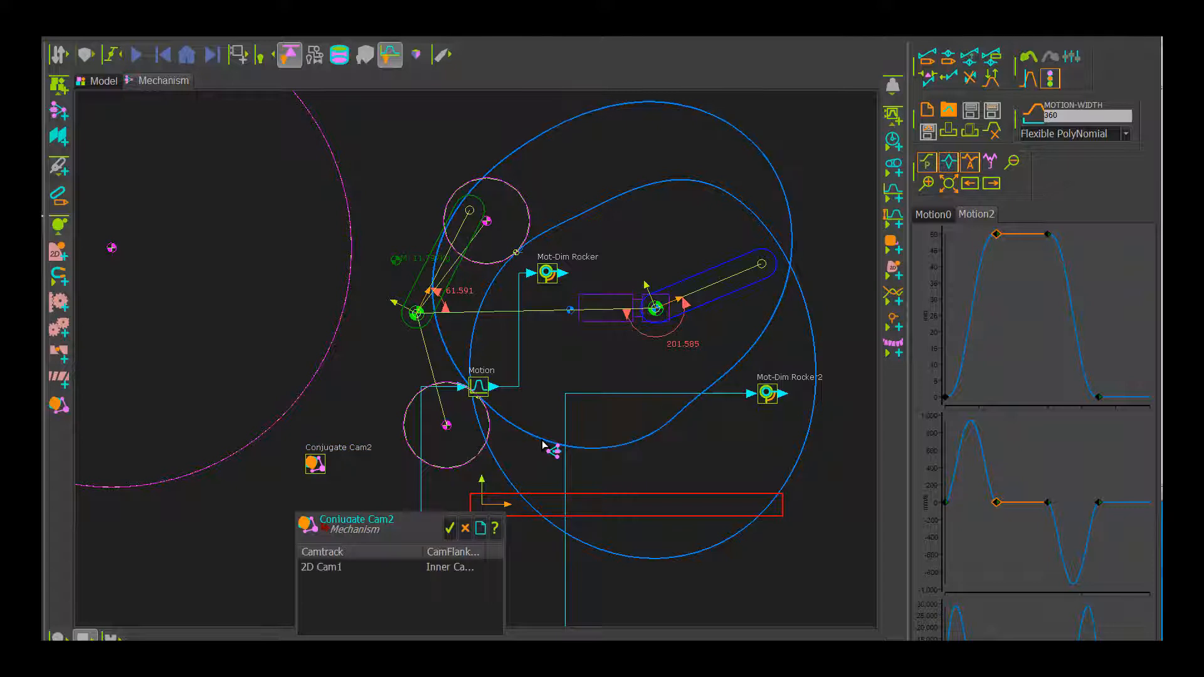
pyautogui.click(500, 472)
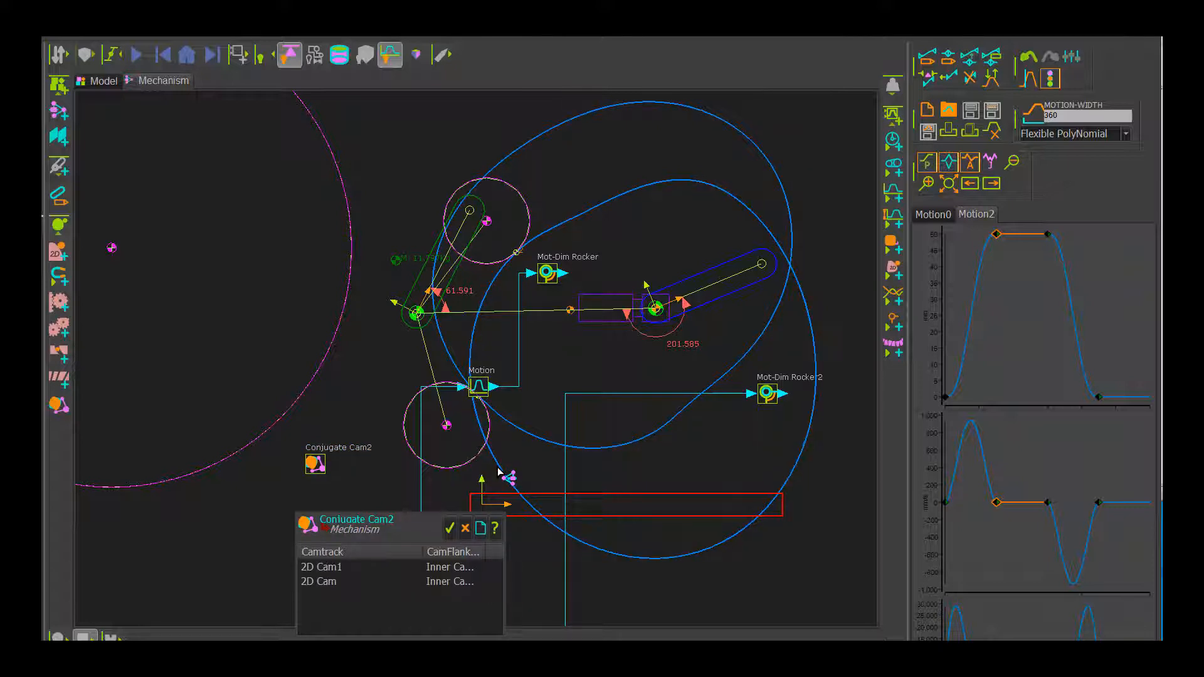
pyautogui.click(450, 528)
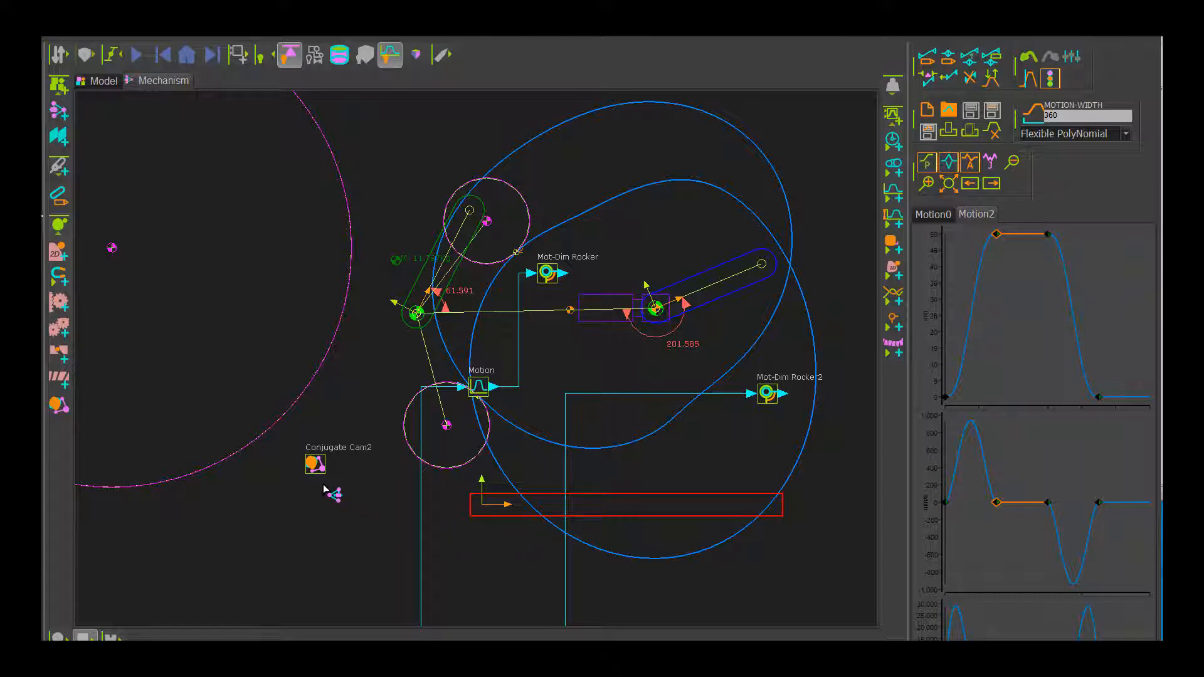
# Step: Set the display option of both 2D cams, 2D Cam and 2D Cam1, to Contact Force
pyautogui.doubleClick(506, 476)
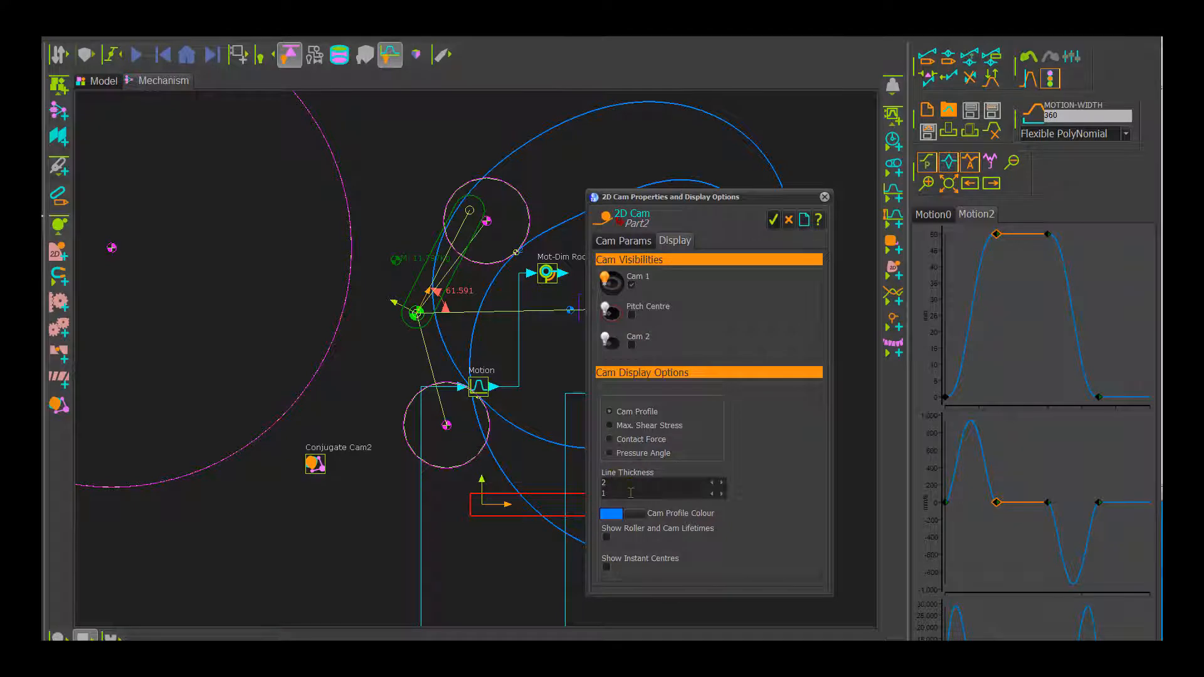
pyautogui.click(612, 441)
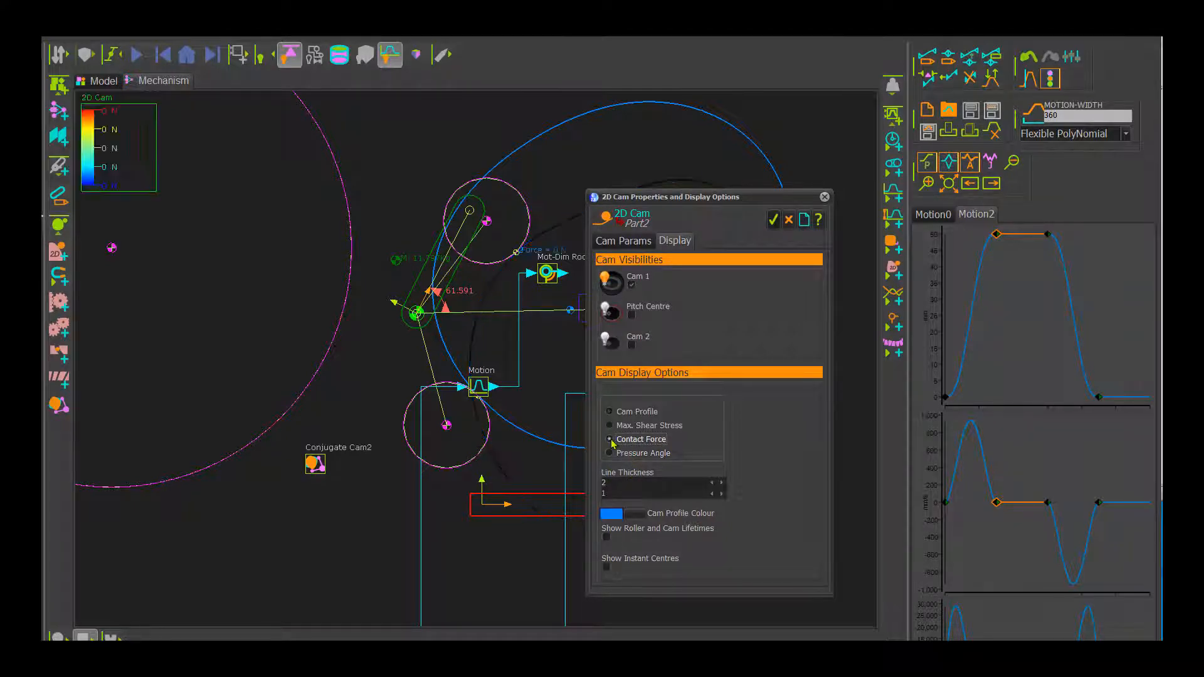
pyautogui.click(775, 219)
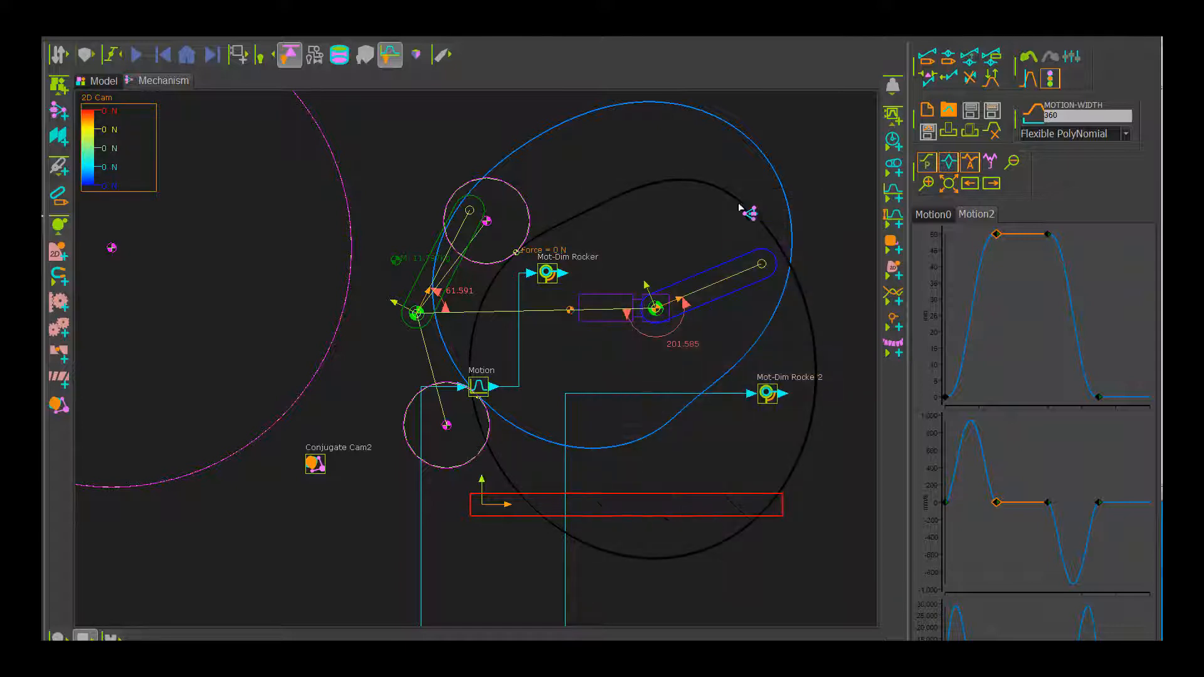
pyautogui.doubleClick(551, 134)
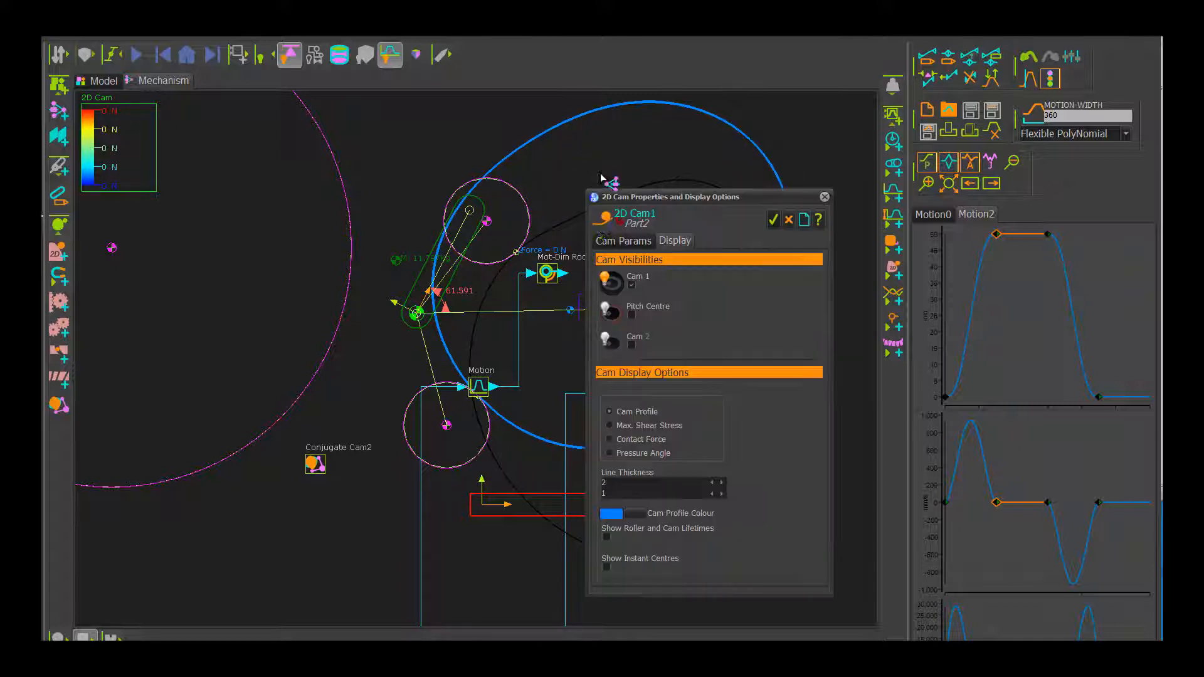
pyautogui.click(615, 445)
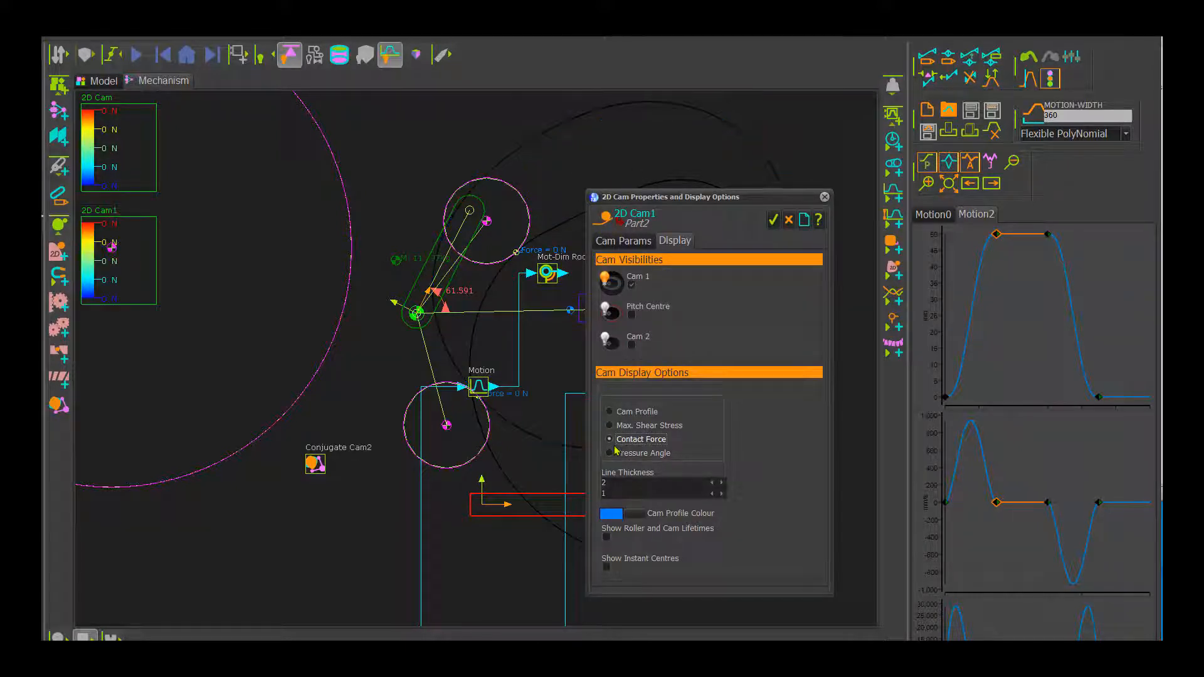
pyautogui.click(774, 220)
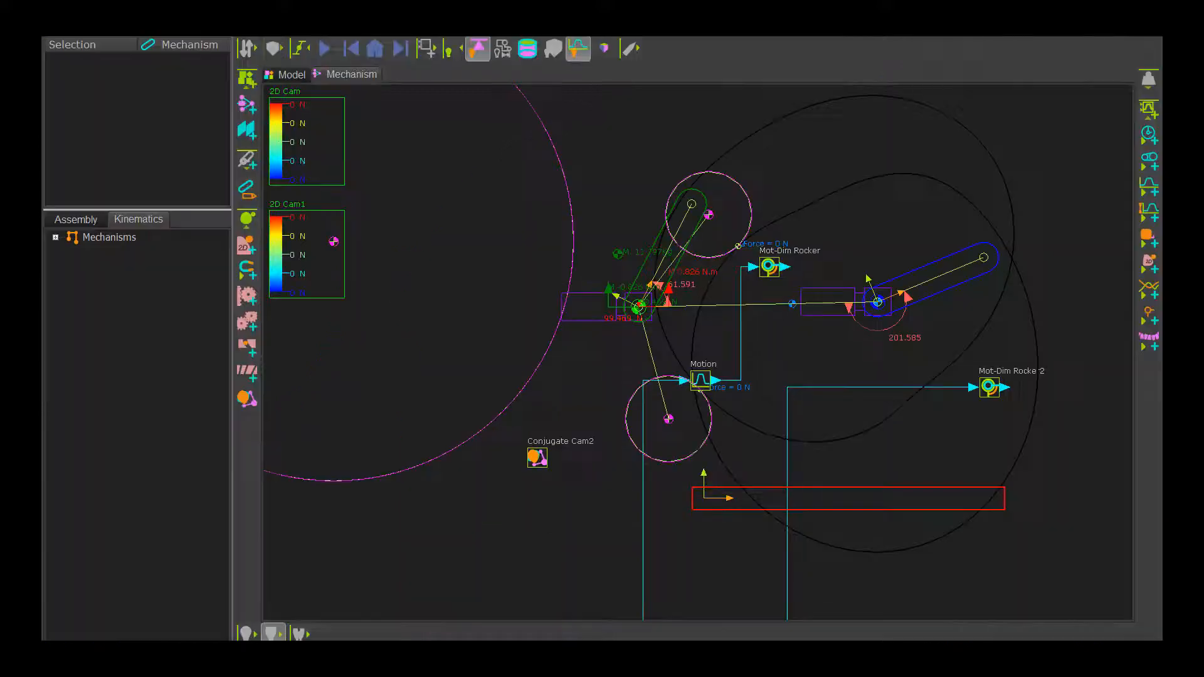
# Step: Make Conjugate Cam2 the motor element for Mot-Dim Rocker in the first kinematic chain, and cycle the mechanism before returning it home
pyautogui.click(56, 238)
pyautogui.click(115, 253)
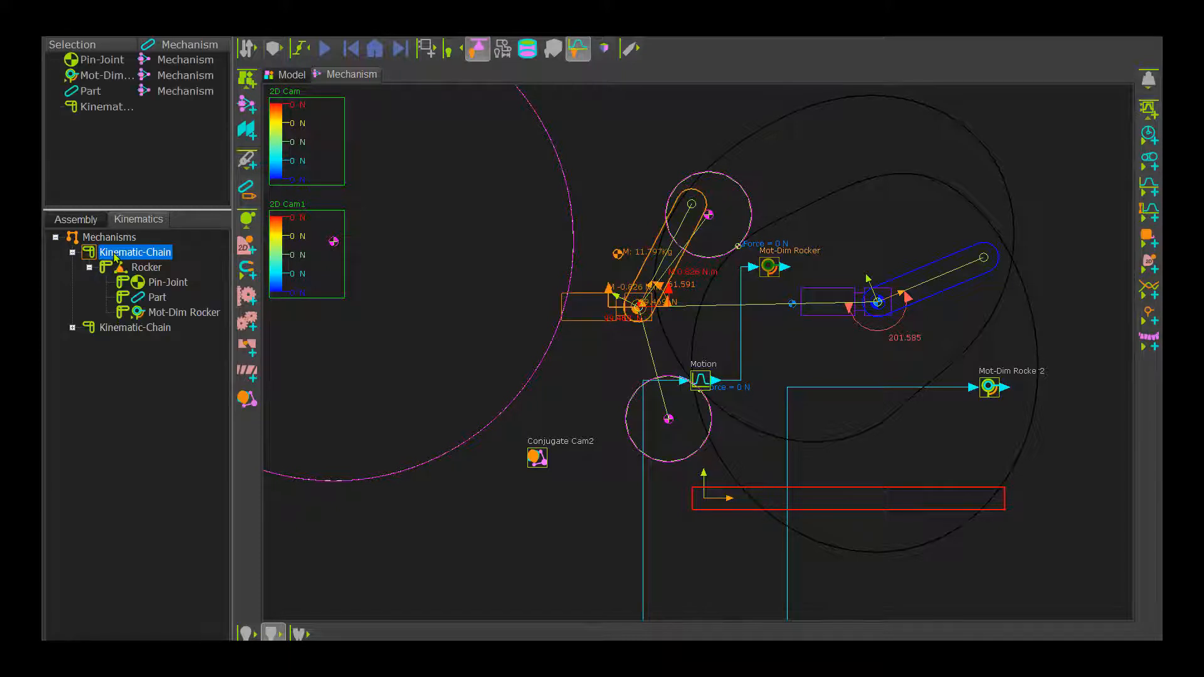
pyautogui.click(117, 329)
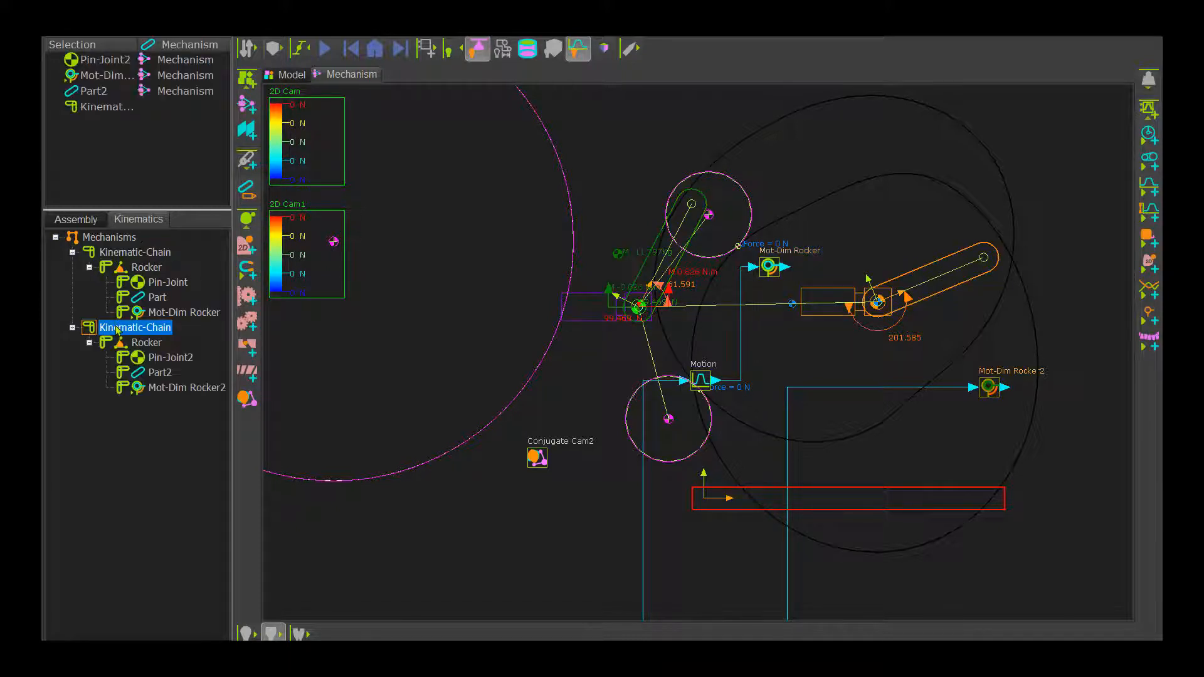
pyautogui.click(119, 253)
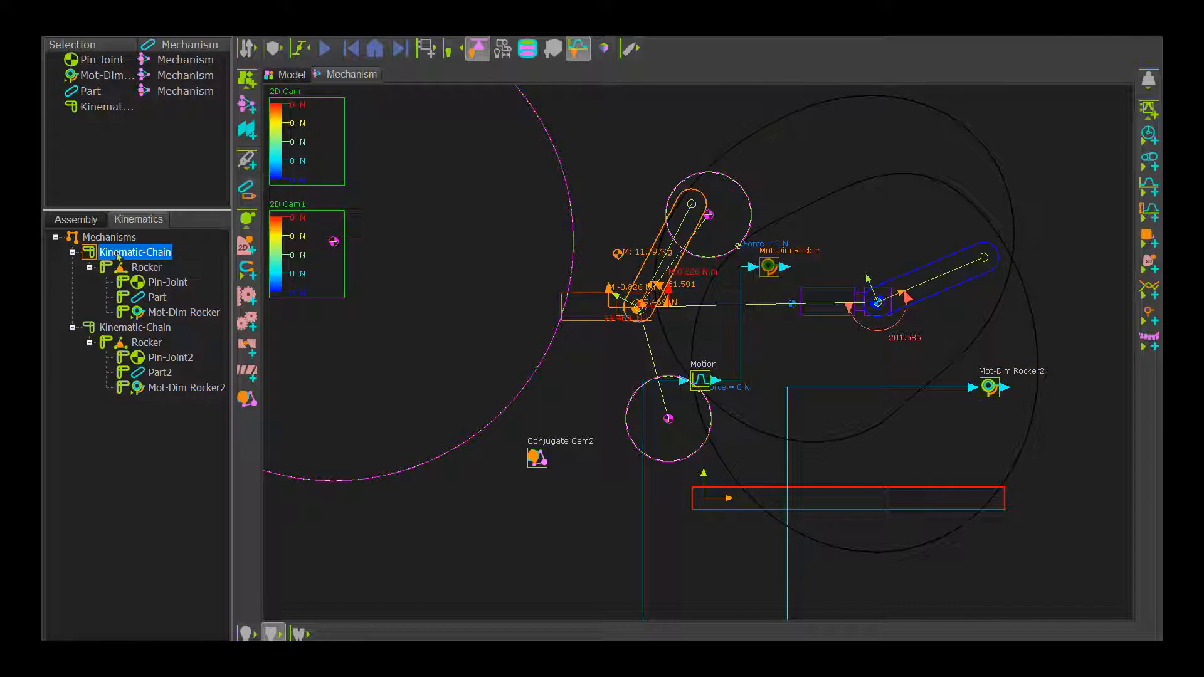
pyautogui.rightClick(118, 254)
pyautogui.click(143, 260)
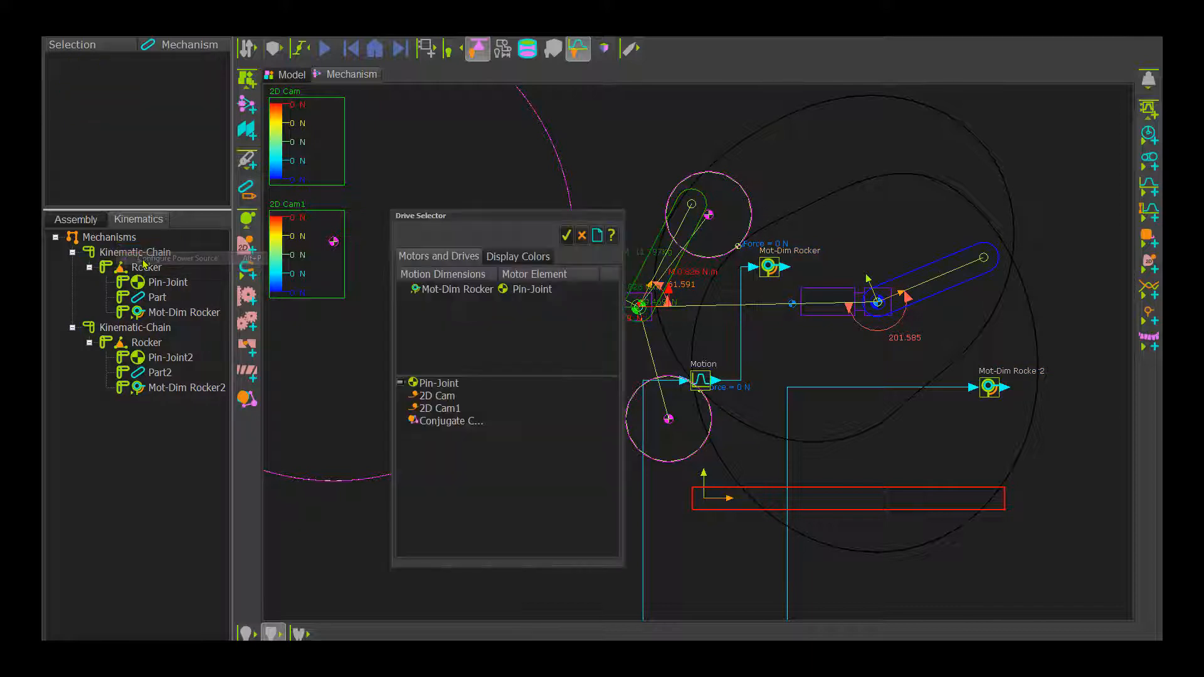
pyautogui.doubleClick(442, 424)
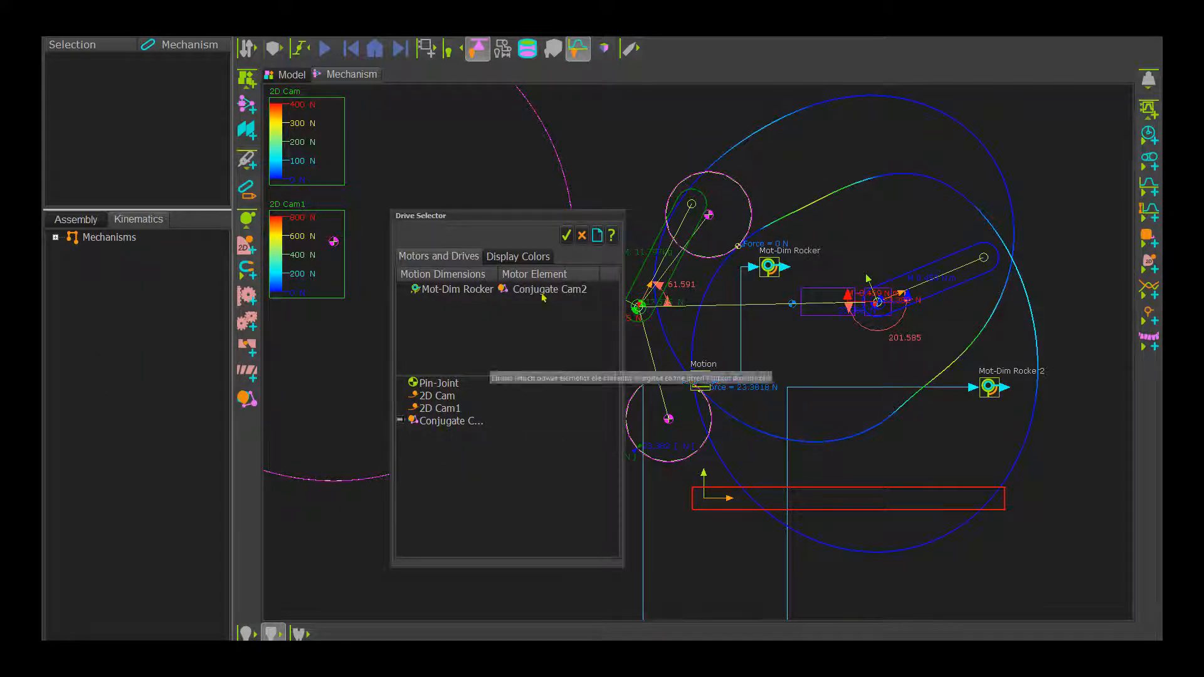
pyautogui.click(566, 236)
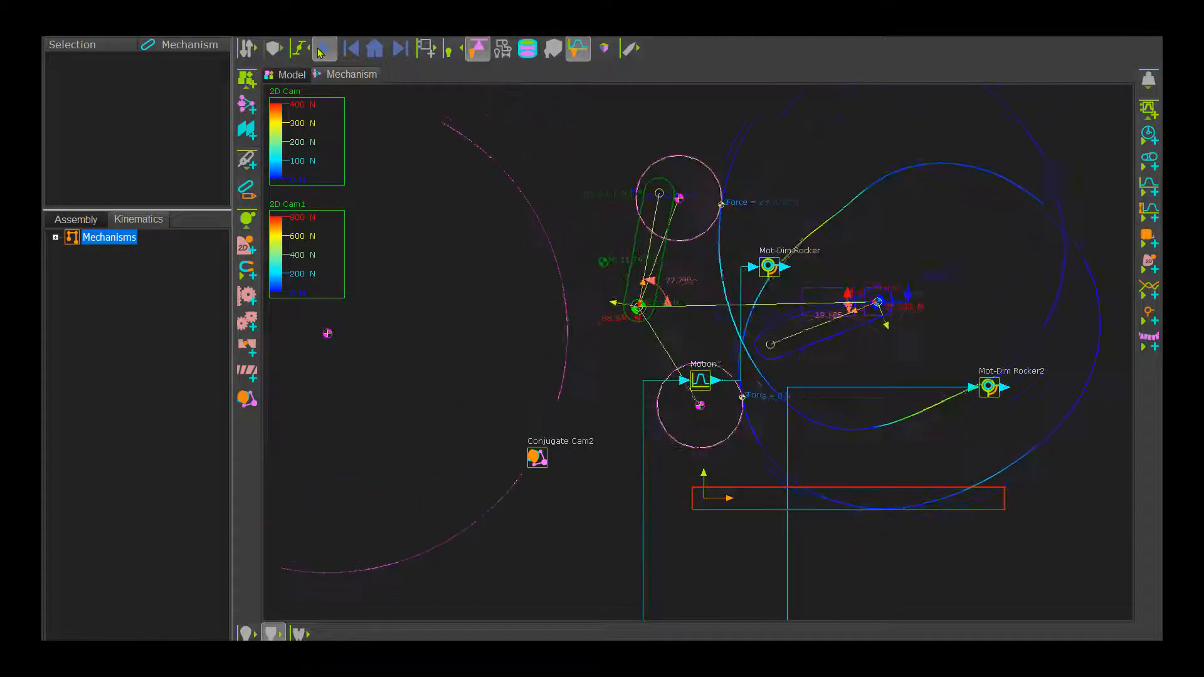
pyautogui.click(374, 49)
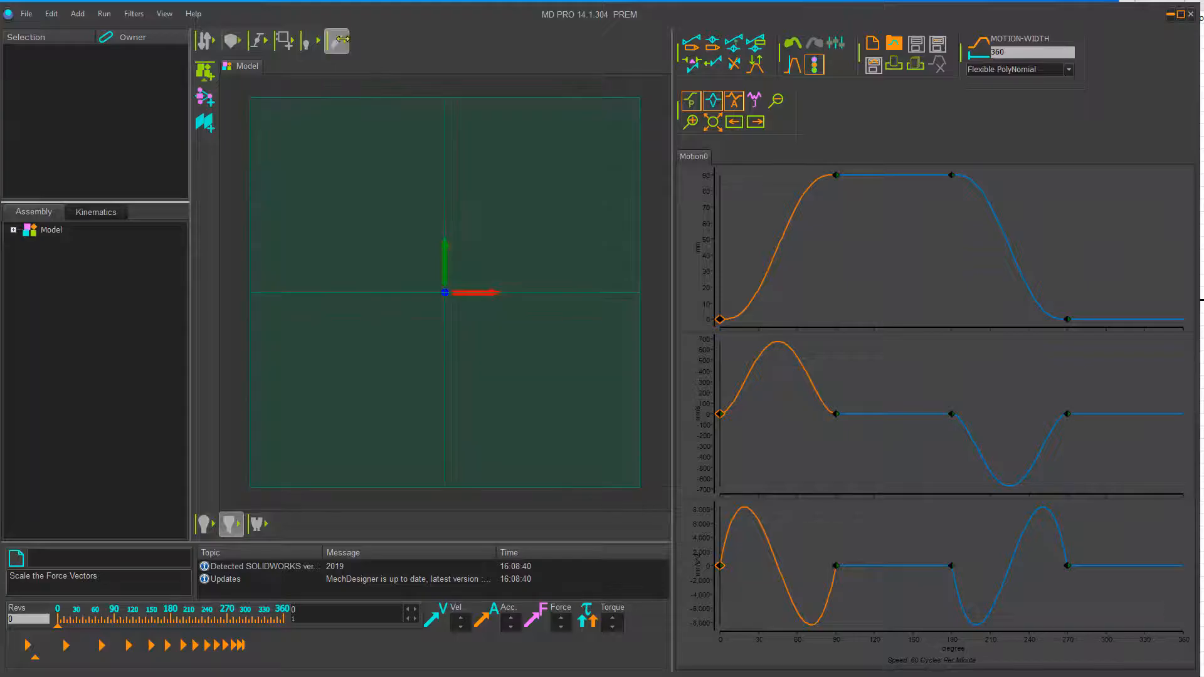
# Step: Open the application settings and switch the interface language to Deutsche, followed by Espanol
pyautogui.click(340, 39)
pyautogui.click(487, 41)
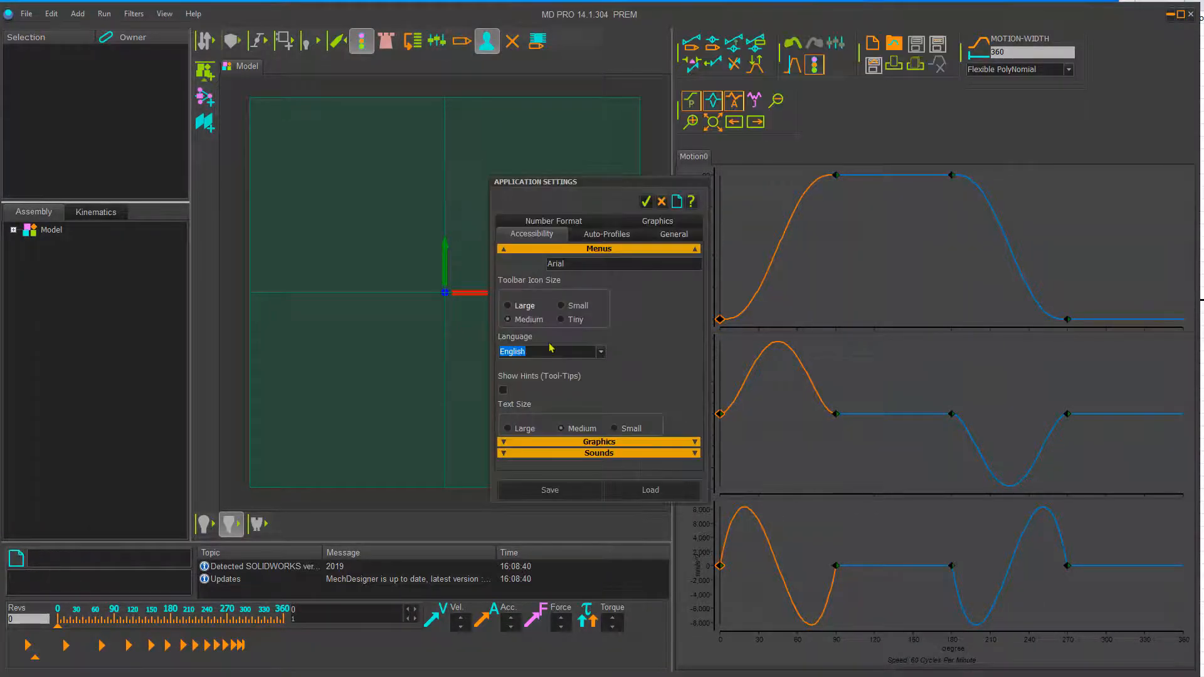
pyautogui.click(602, 352)
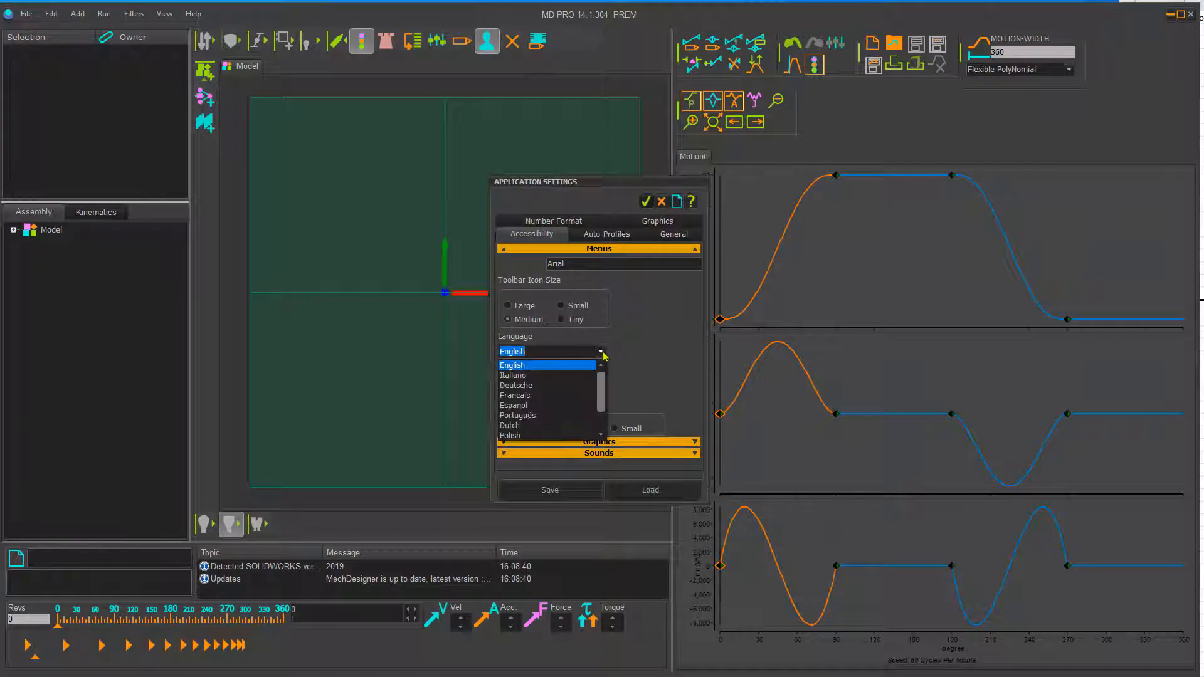
pyautogui.click(546, 385)
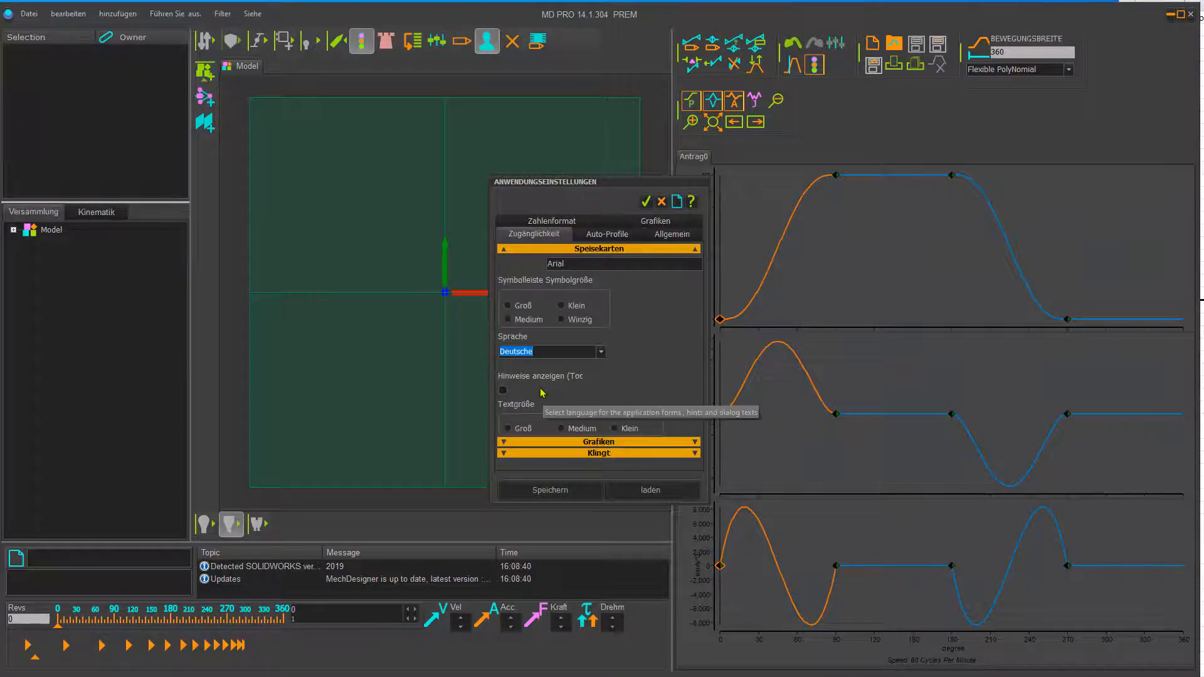
pyautogui.click(601, 352)
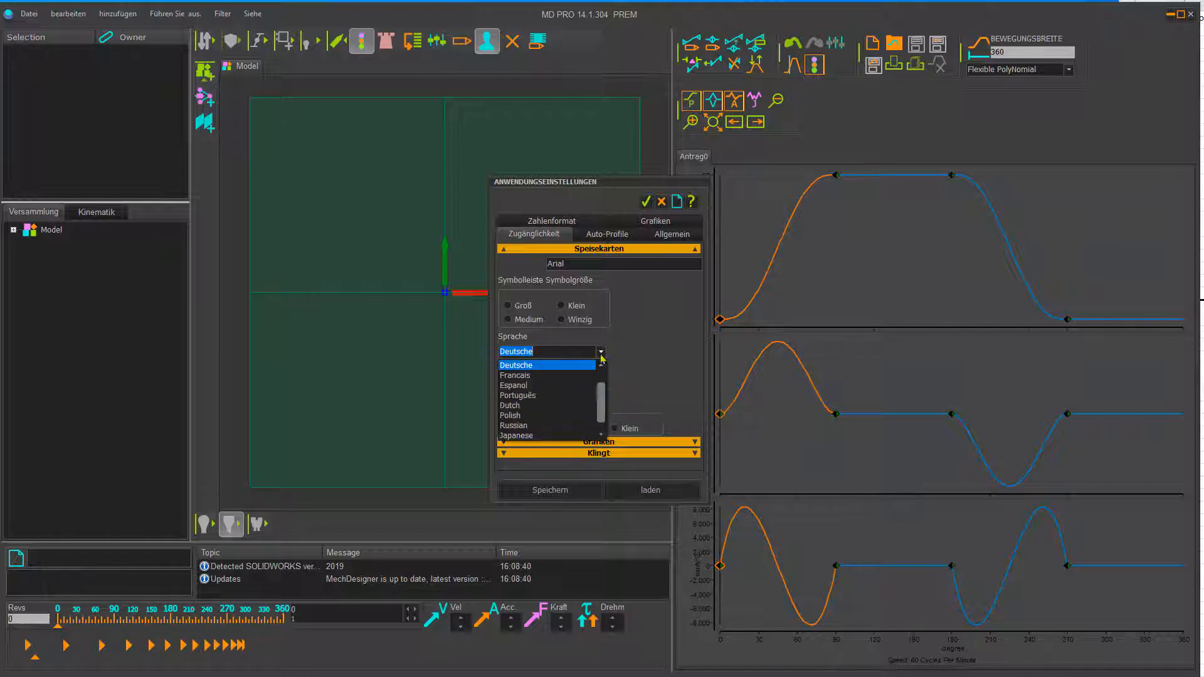
pyautogui.click(546, 392)
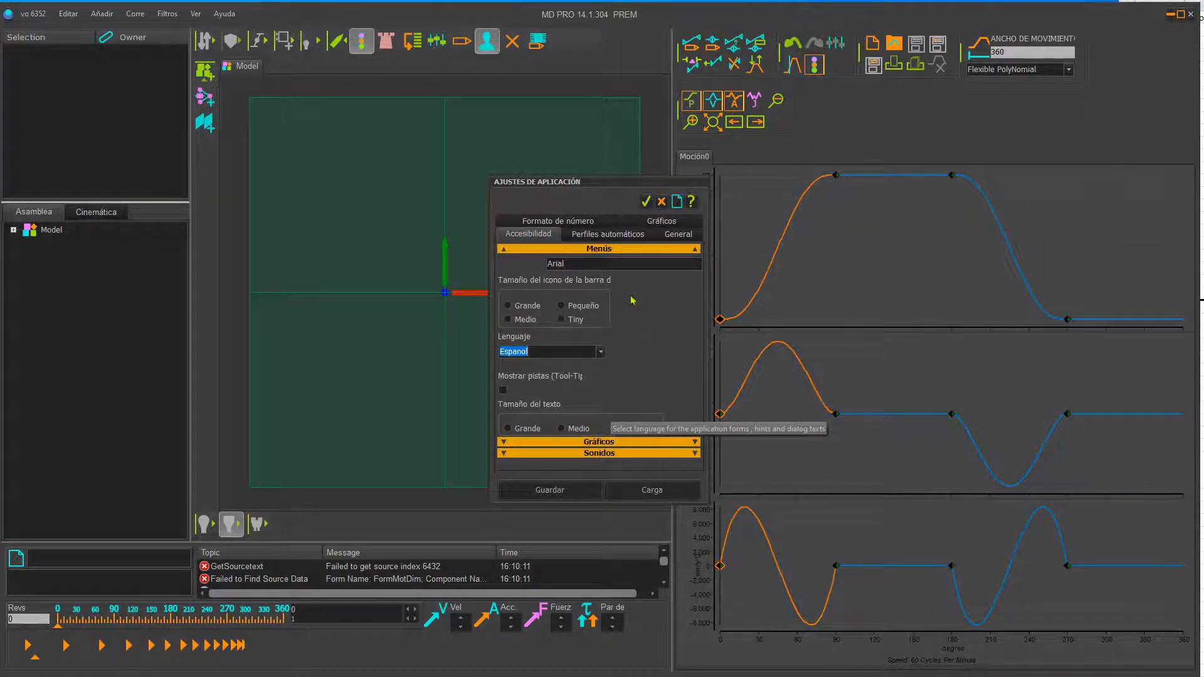
# Step: Set the interface language back to English in the application settings
pyautogui.click(600, 352)
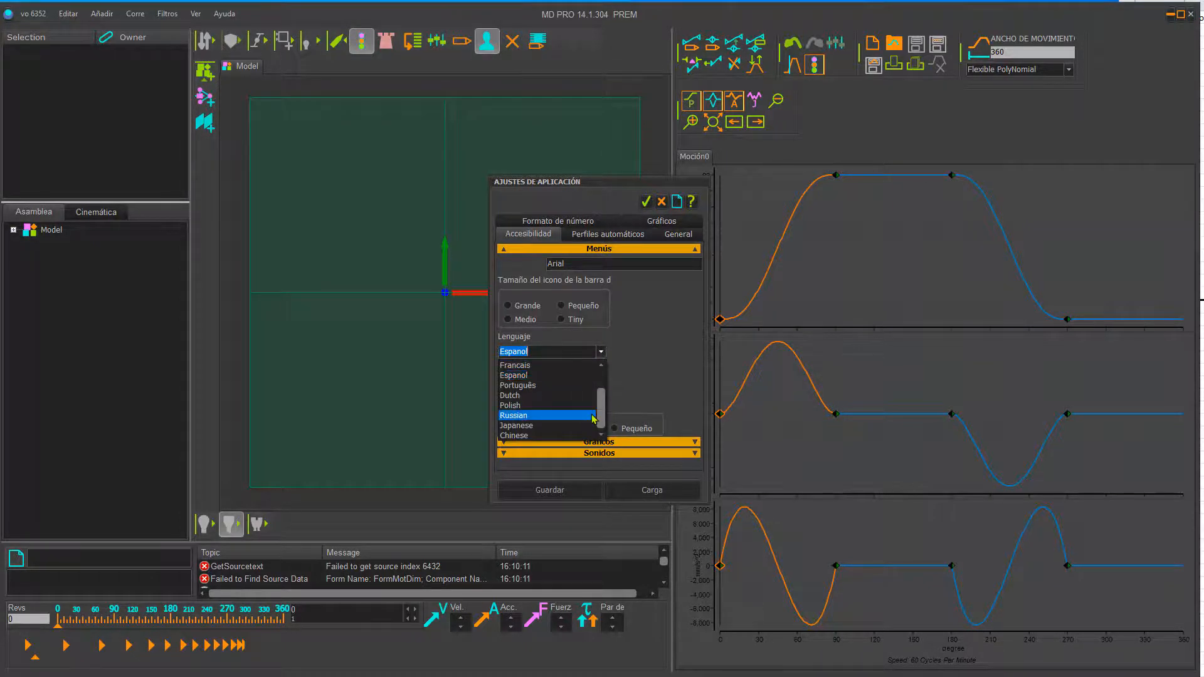
pyautogui.moveTo(602, 394); pyautogui.dragTo(604, 378)
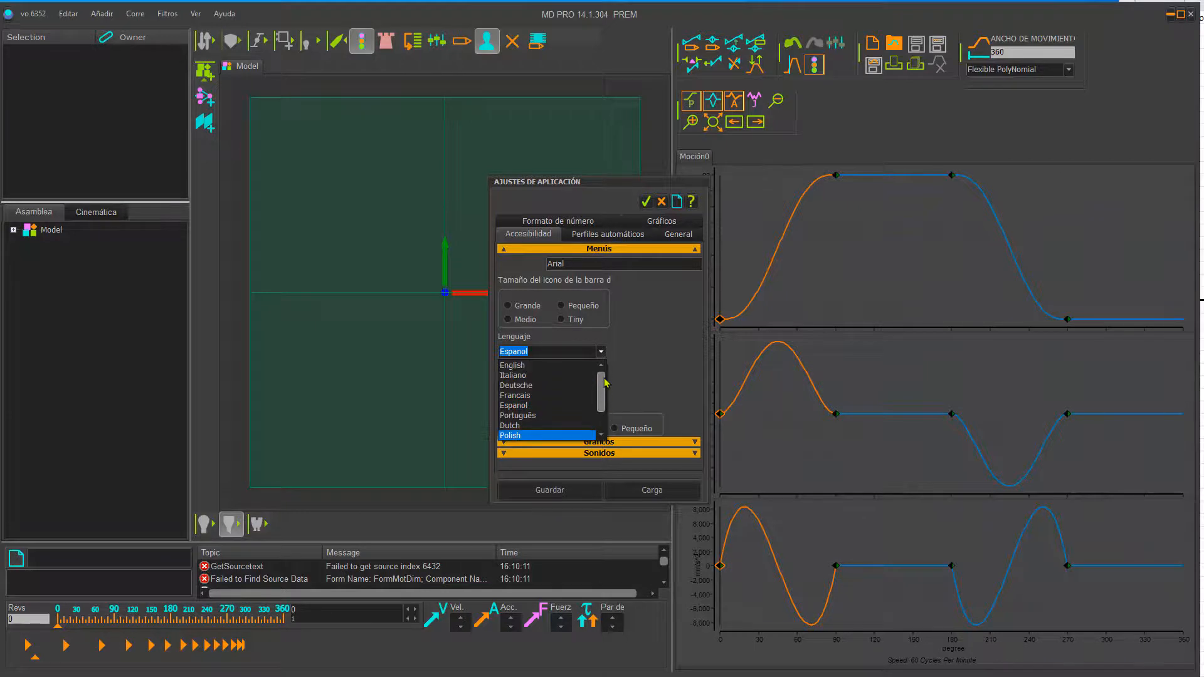
pyautogui.click(512, 365)
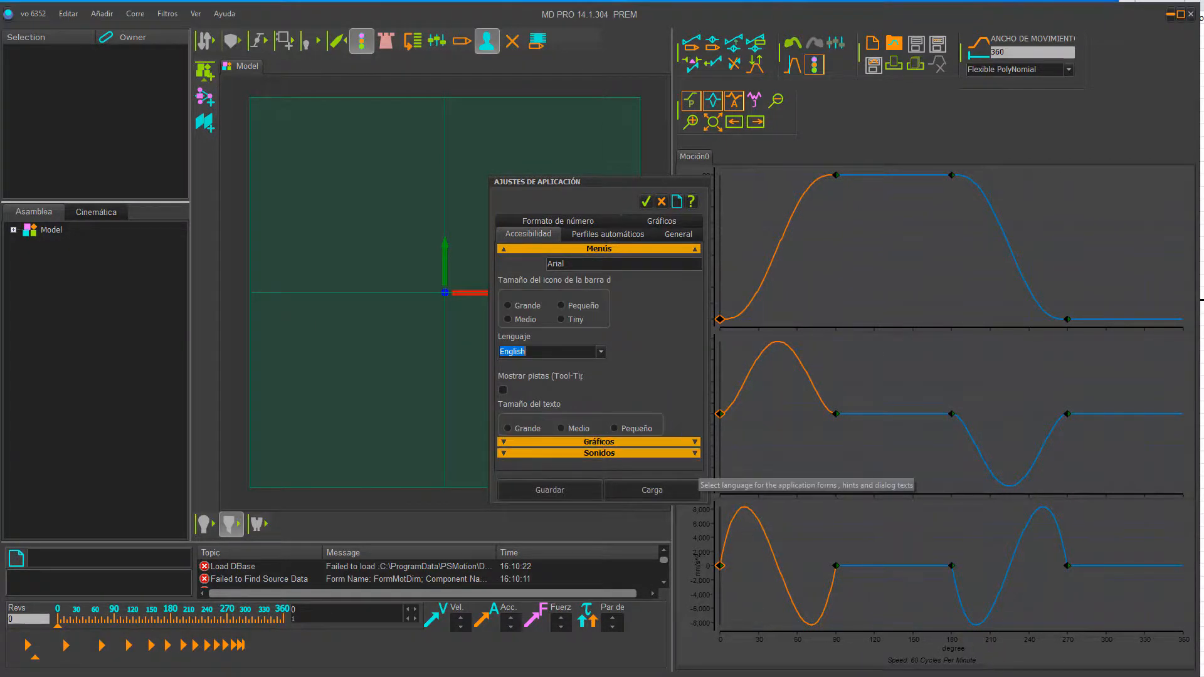